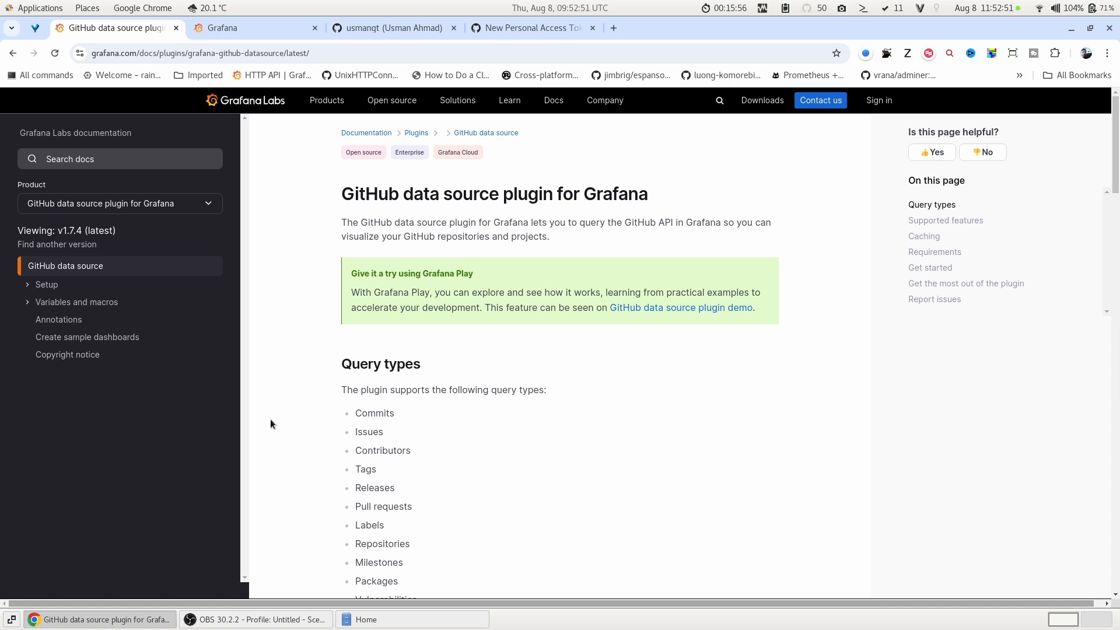
Examine the GitHub data source plugin documentation from query types to Get started, following its Setup section to the Install instructions
scroll(388, 356, "down", 2)
scroll(387, 345, "down", 3)
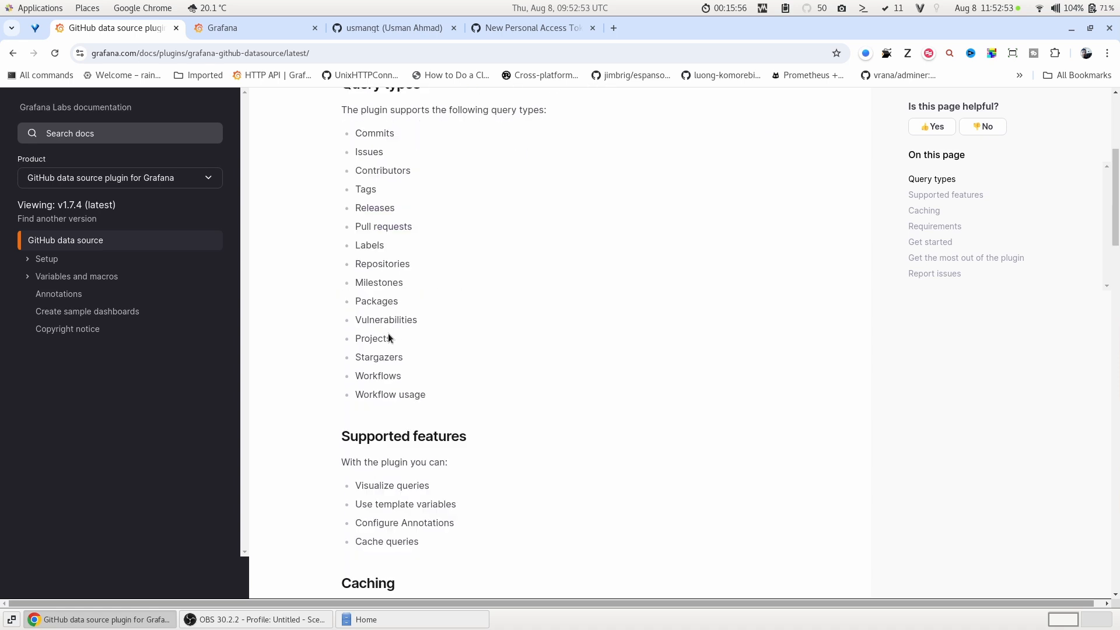
scroll(390, 242, "up", 1)
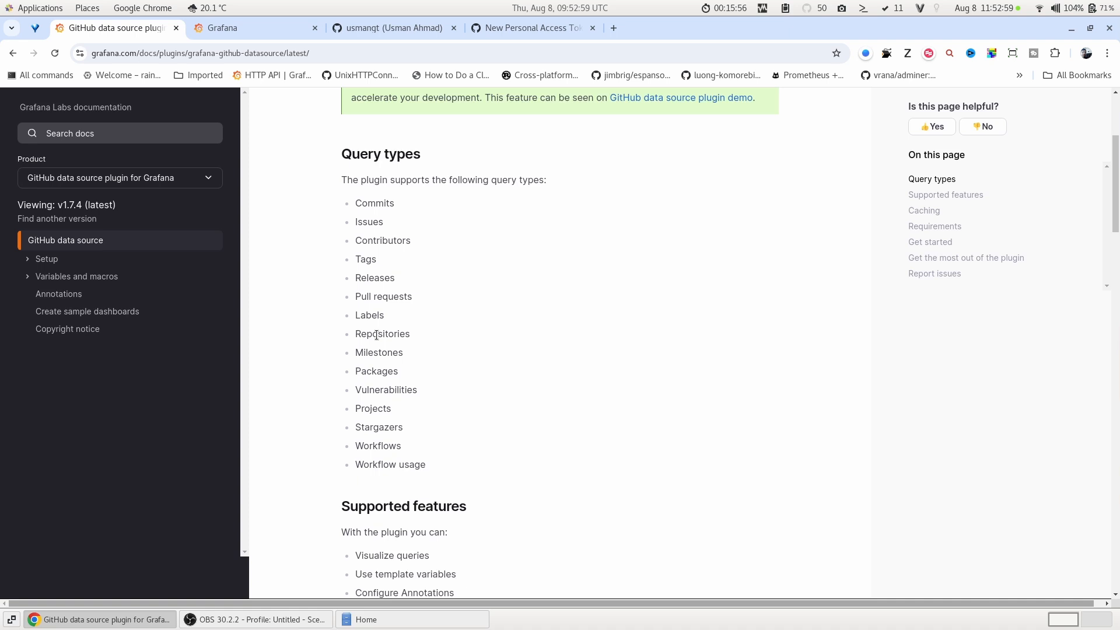
scroll(376, 338, "down", 3)
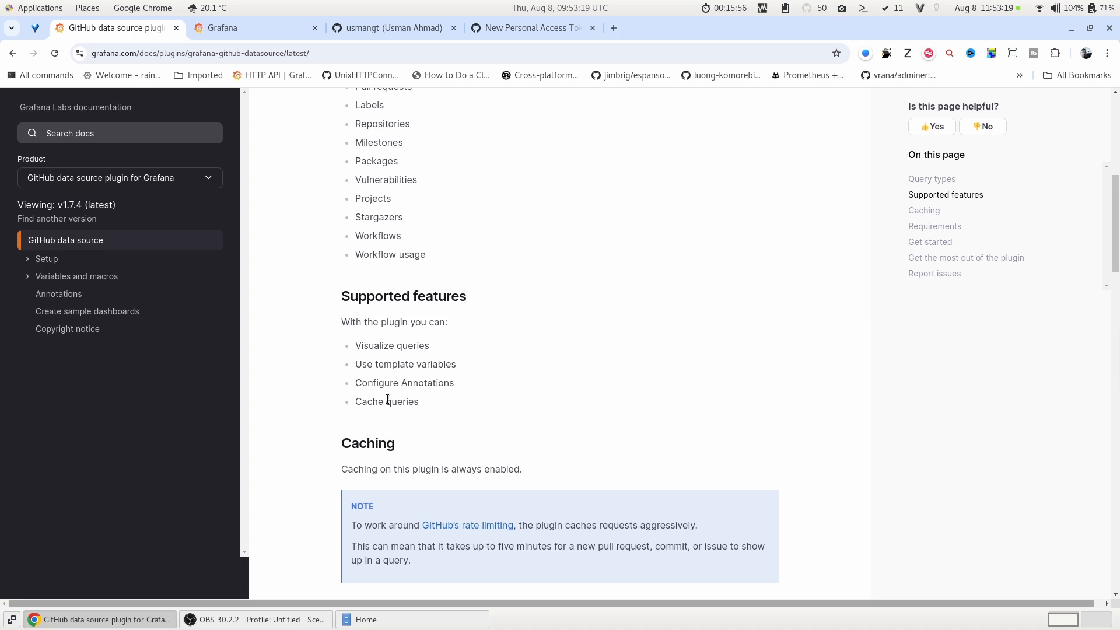
scroll(388, 400, "down", 5)
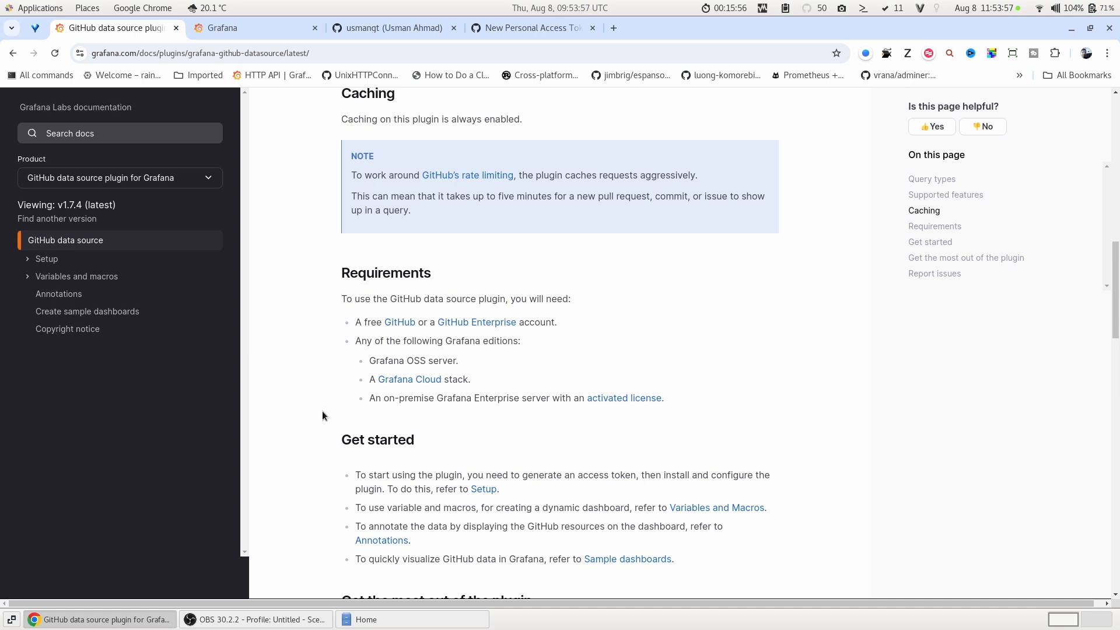
scroll(323, 415, "down", 2)
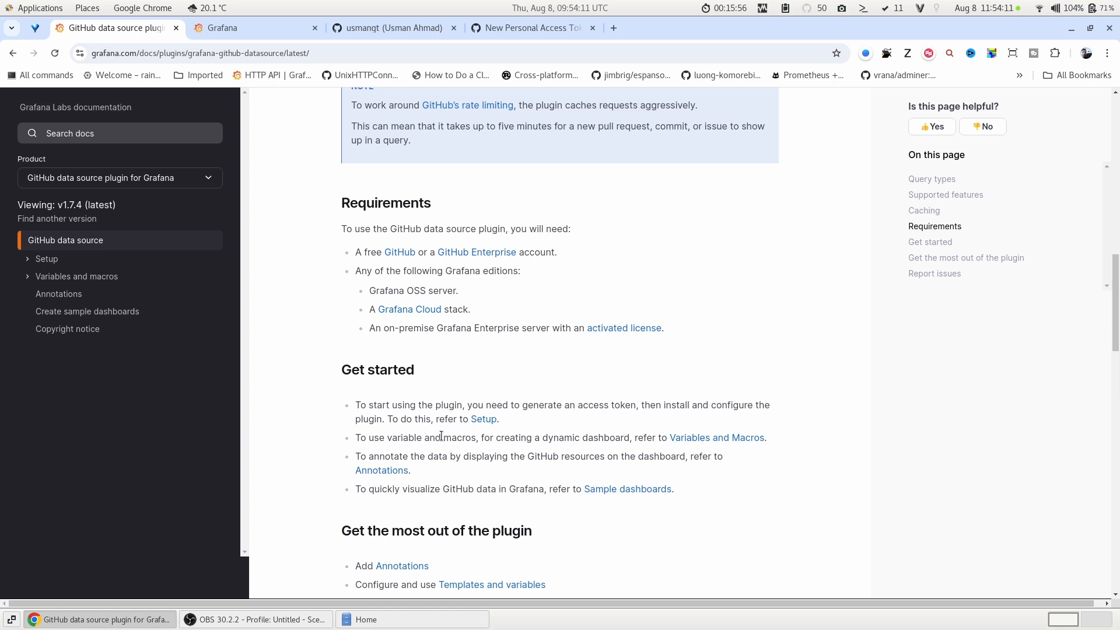
left_click(487, 421)
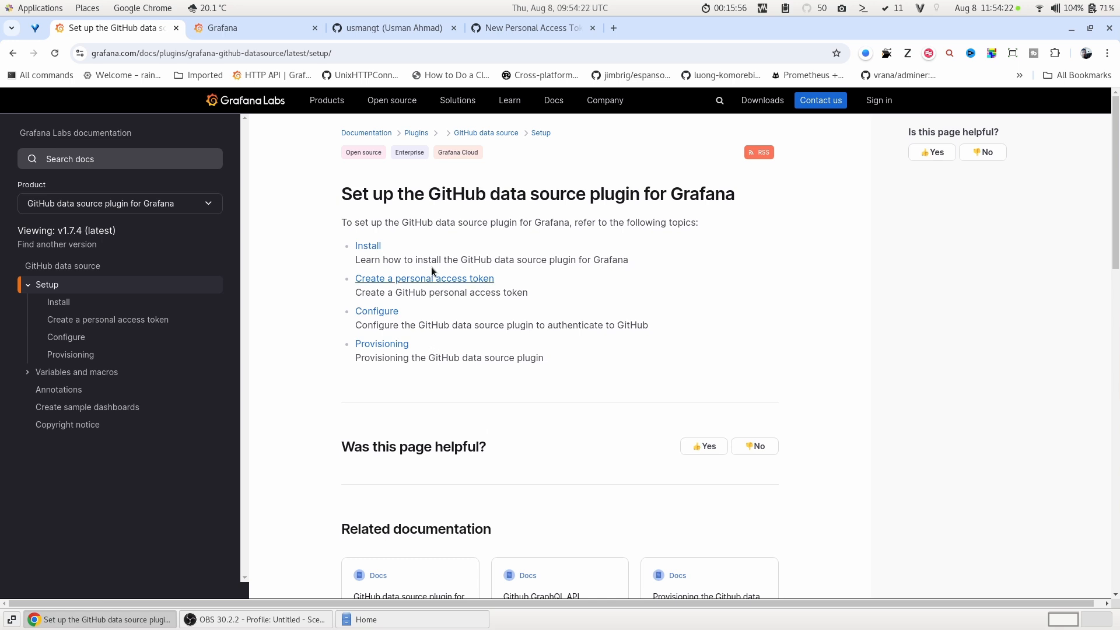
left_click(372, 245)
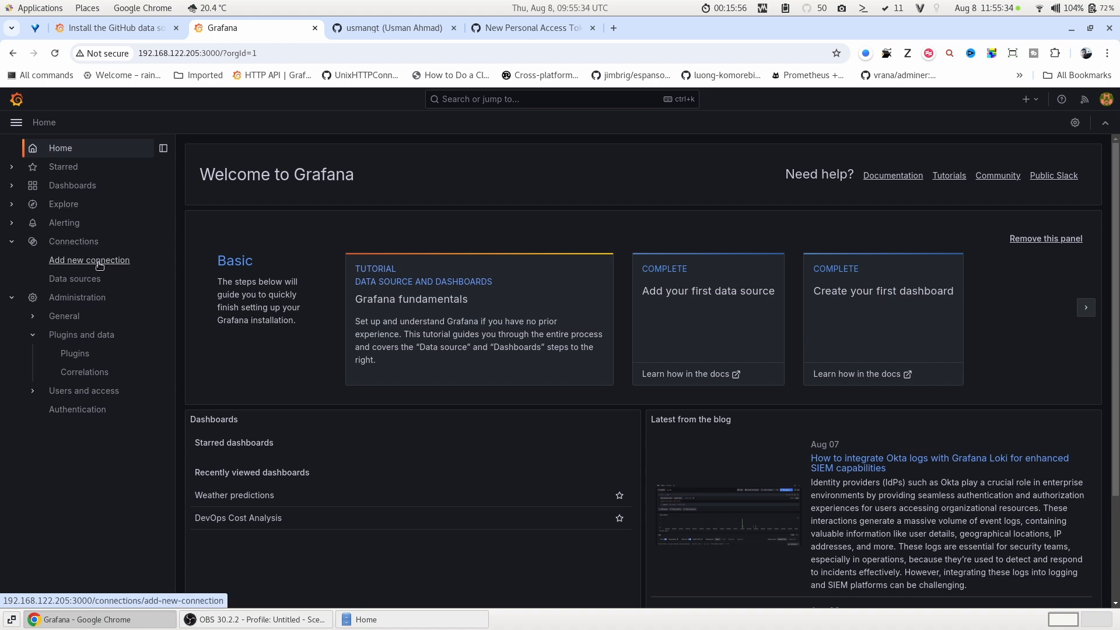
Open the Plugins catalog within Plugins and data in Grafana's administration area
left_click(76, 296)
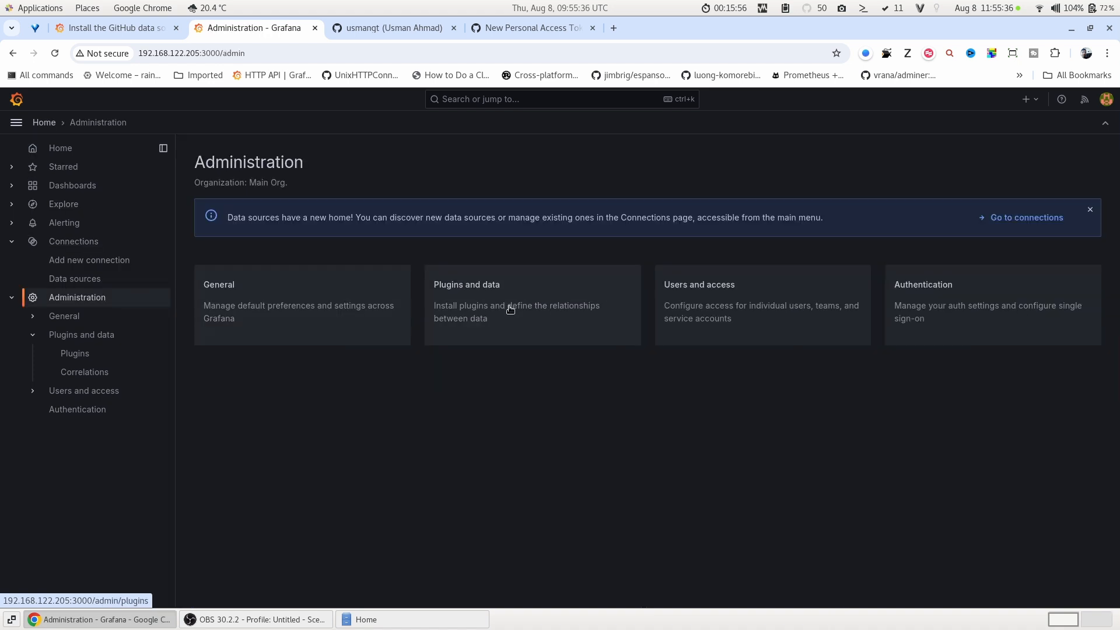
left_click(511, 309)
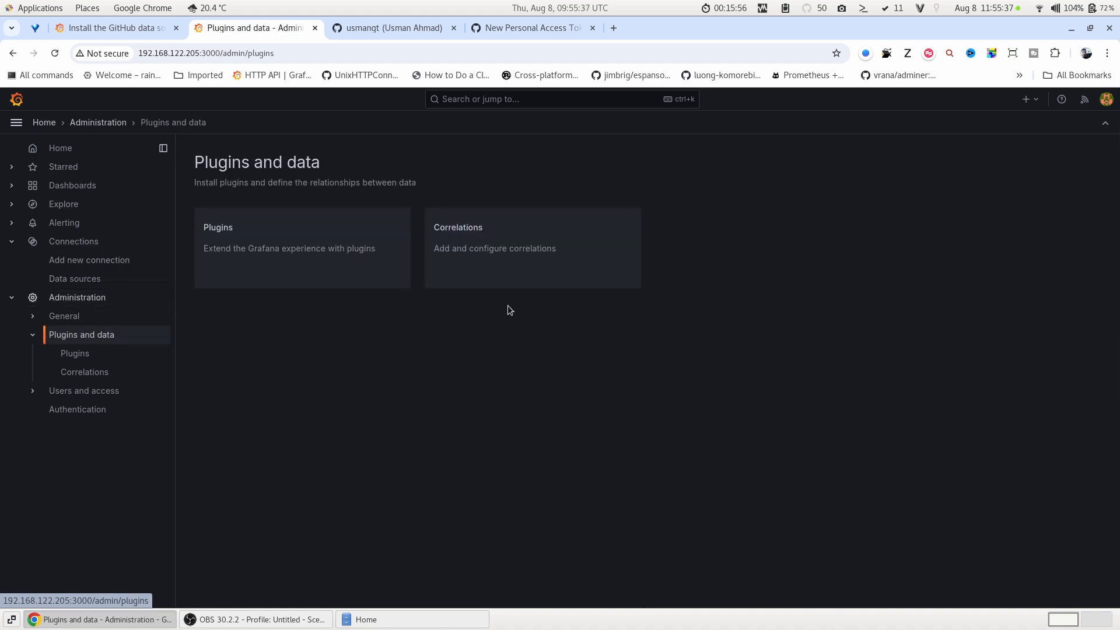
left_click(308, 257)
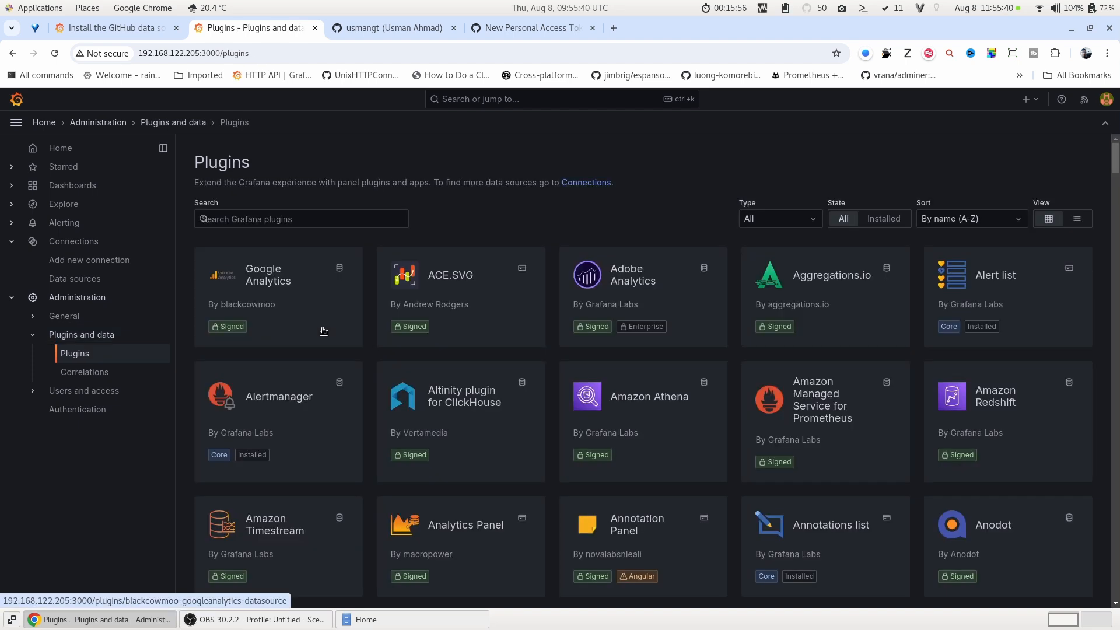
Search the plugin catalog for "github" and add a new data source from the GitHub plugin
left_click(281, 215)
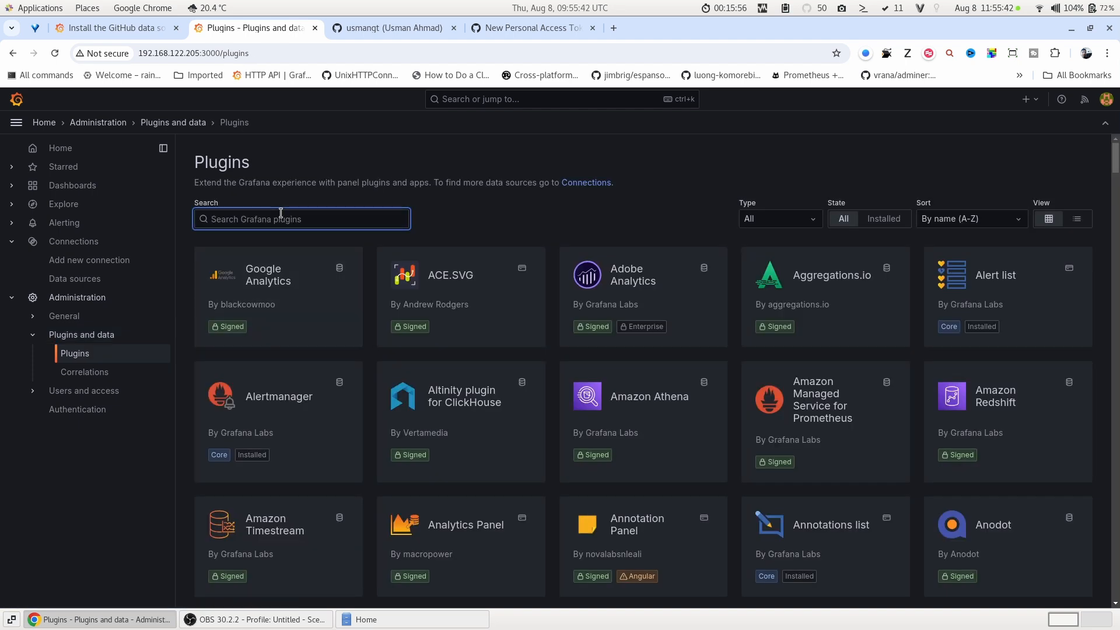
type("github")
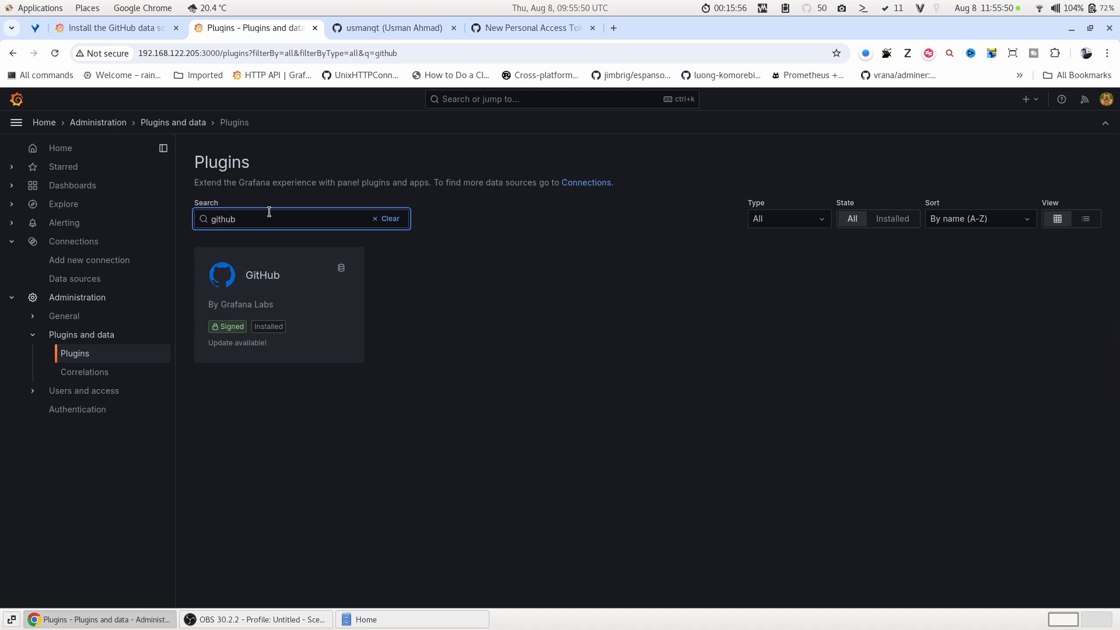
left_click(281, 300)
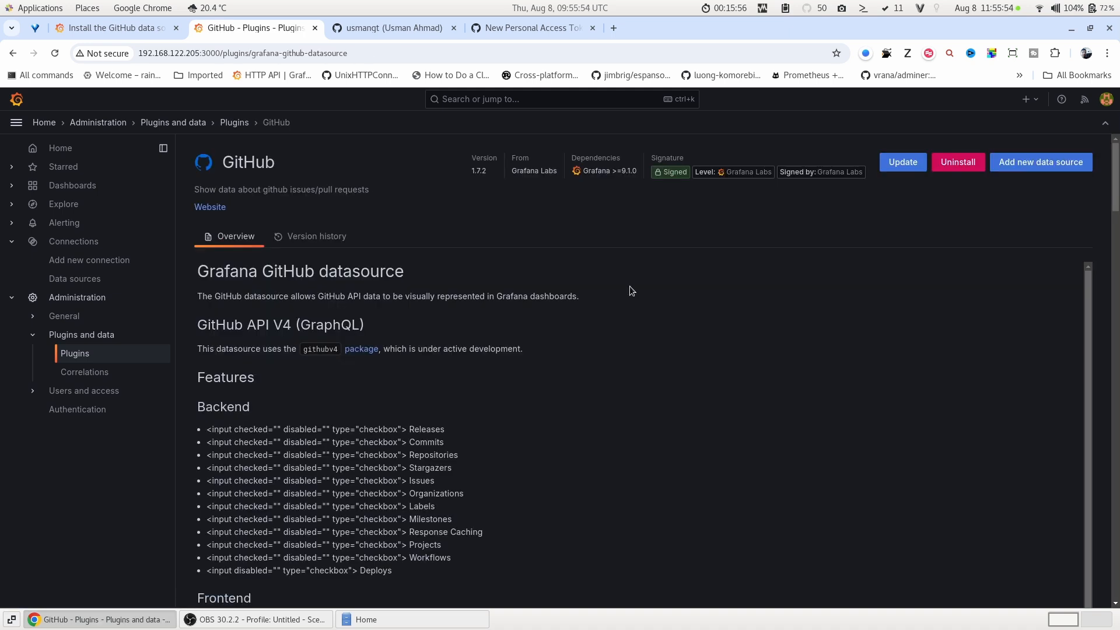
left_click(1030, 169)
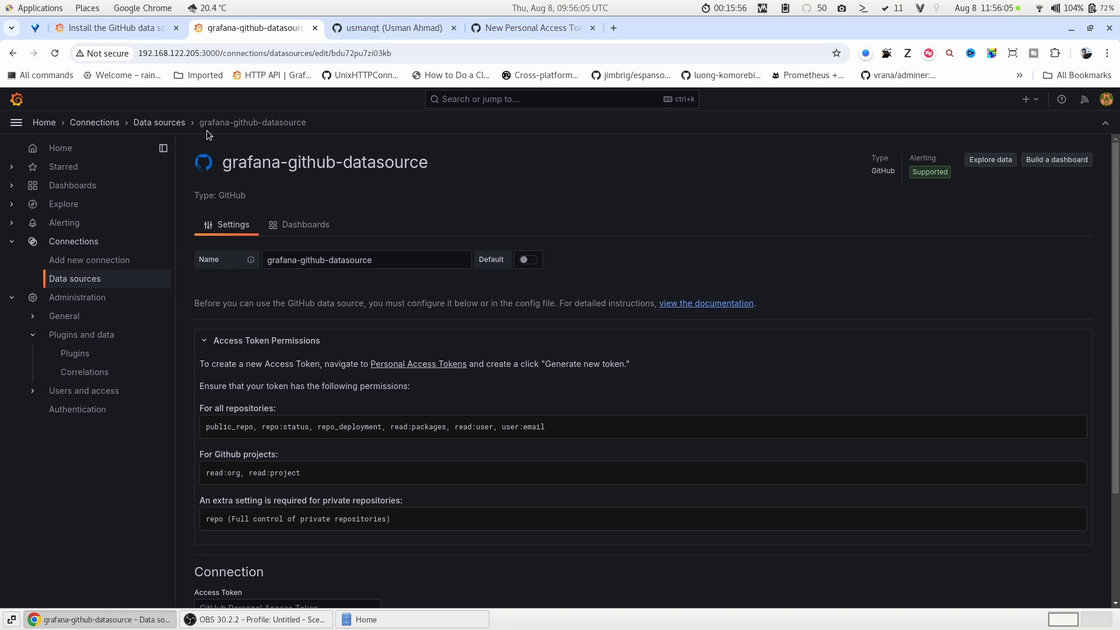
Read the plugin documentation's instructions for creating a classic GitHub personal access token, and check the GitHub profile page
left_click(105, 28)
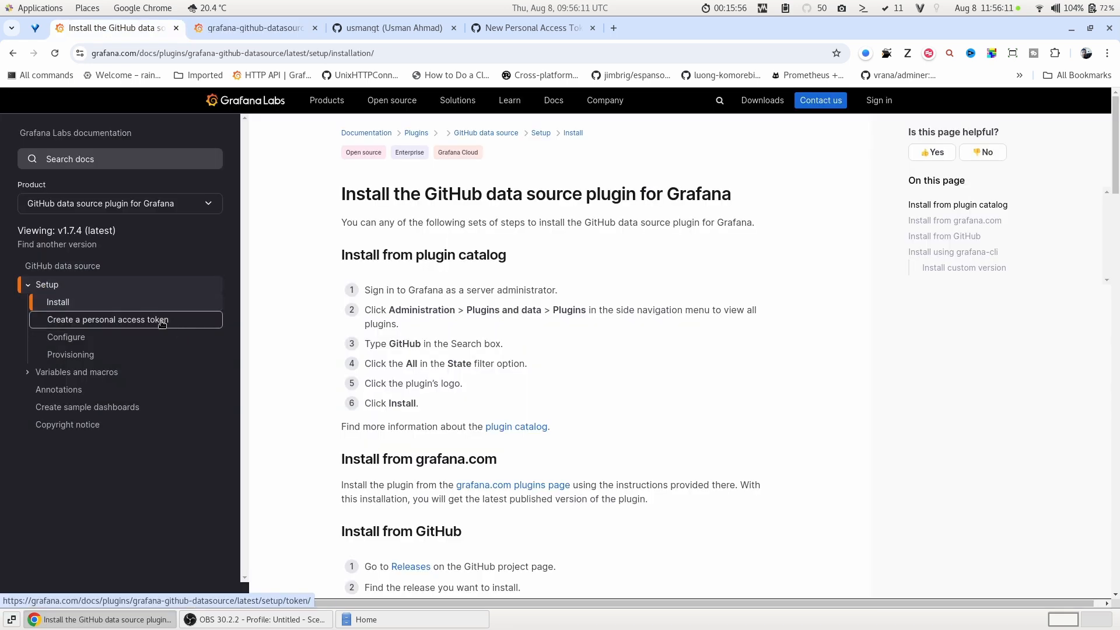
left_click(162, 320)
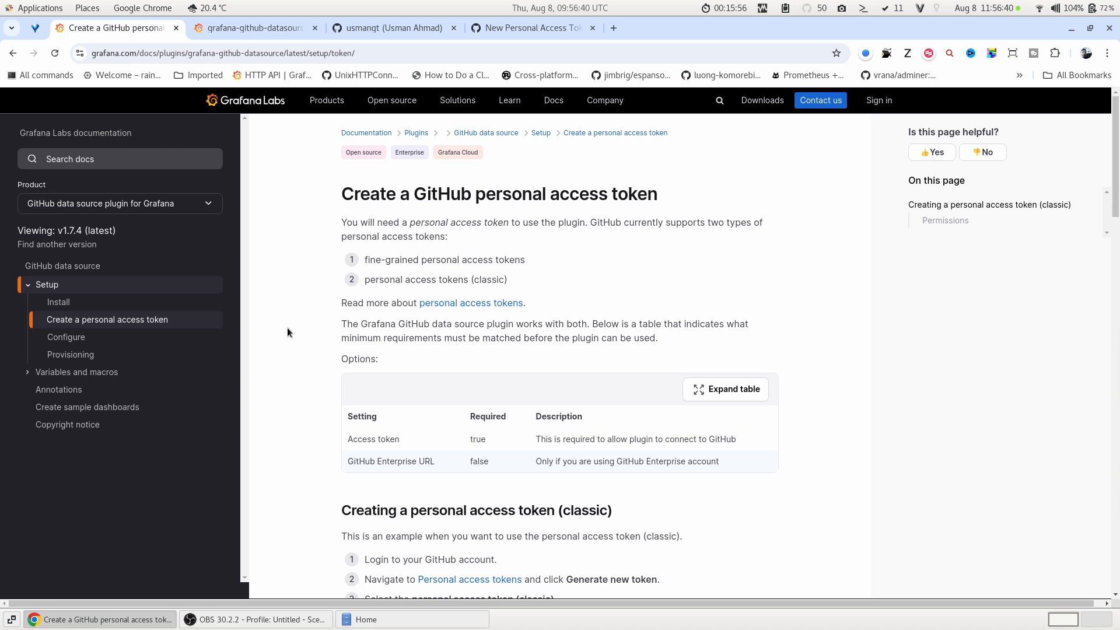
scroll(287, 327, "down", 5)
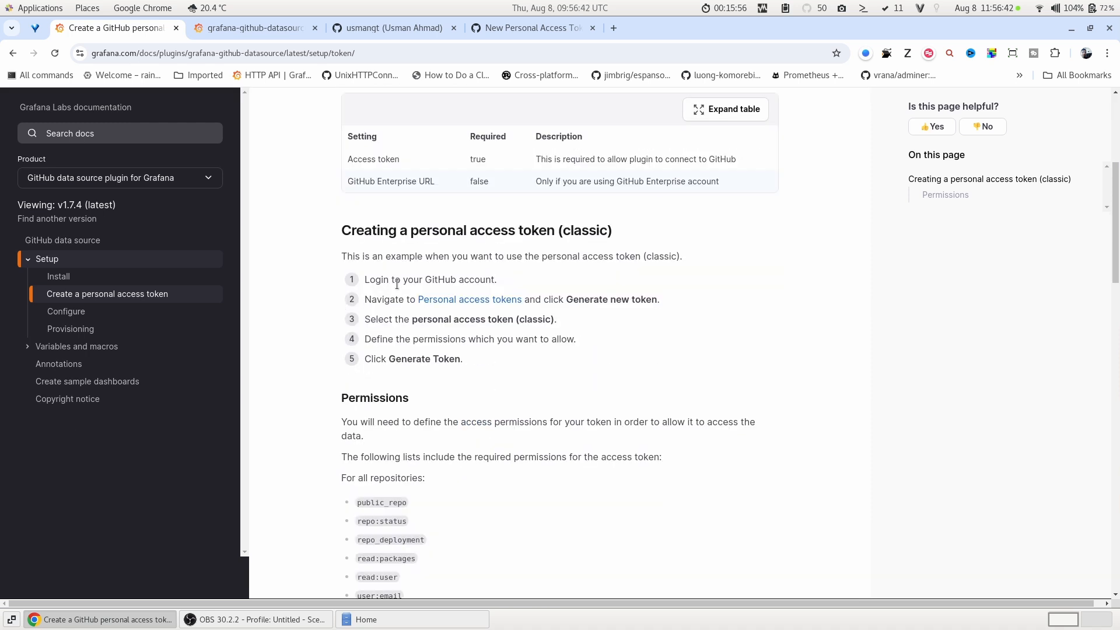
left_click(366, 23)
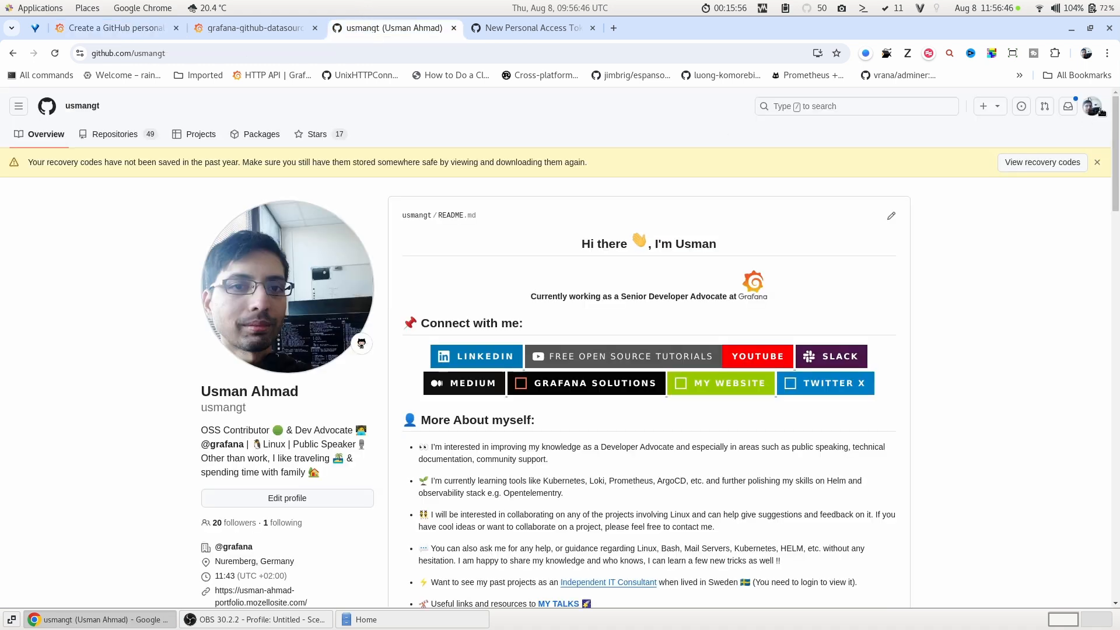
left_click(114, 29)
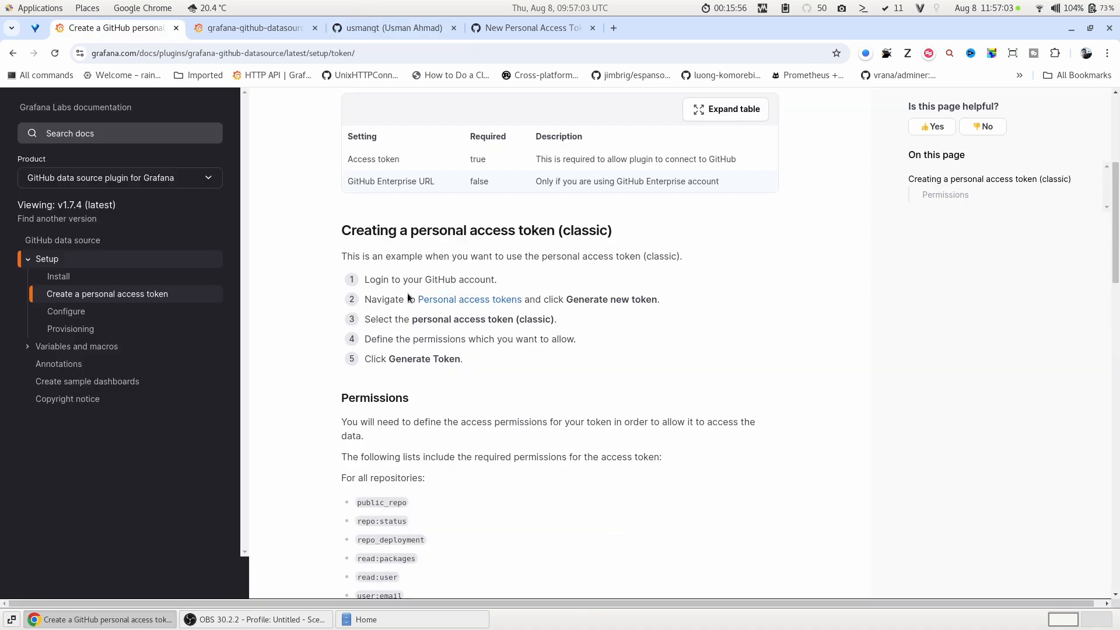
Open GitHub's Personal access tokens page from the documentation and start generating a new classic token
left_click(428, 300)
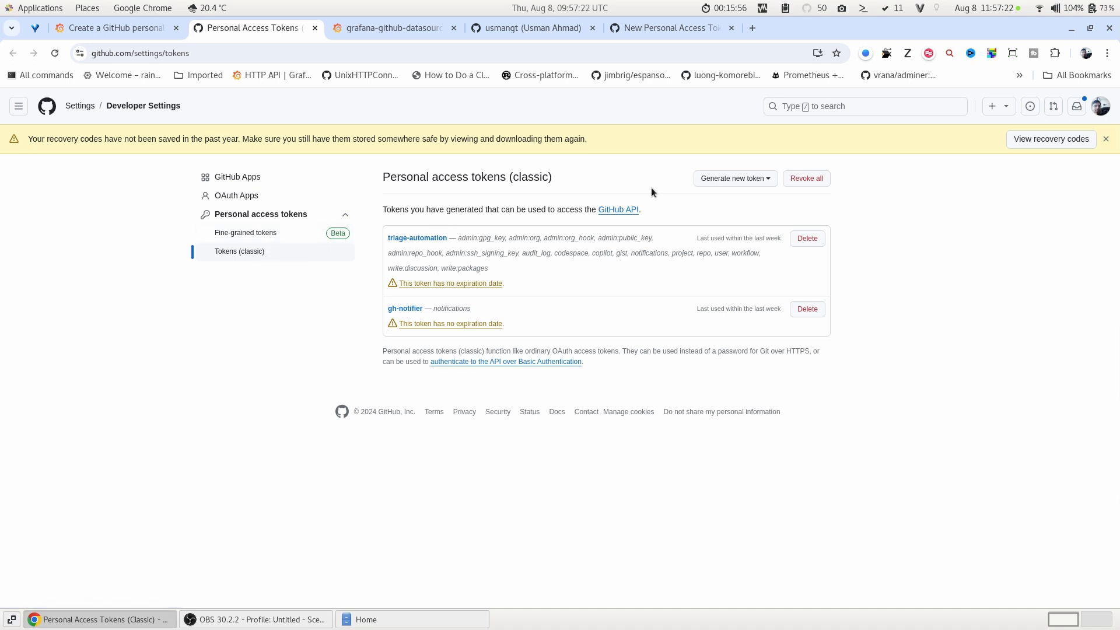
left_click(715, 180)
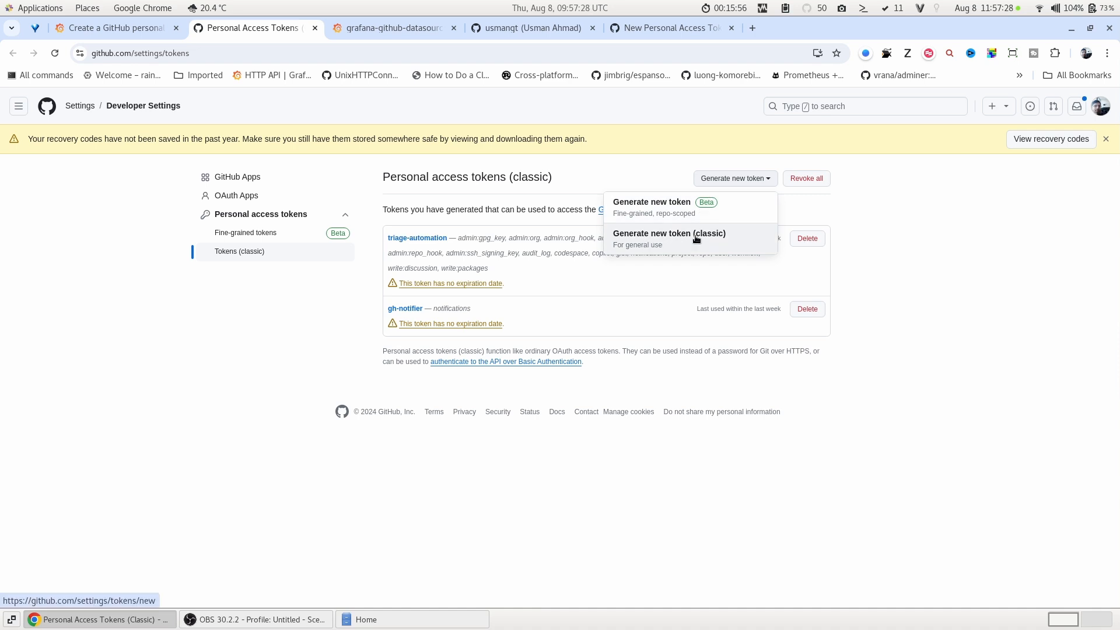
left_click(696, 239)
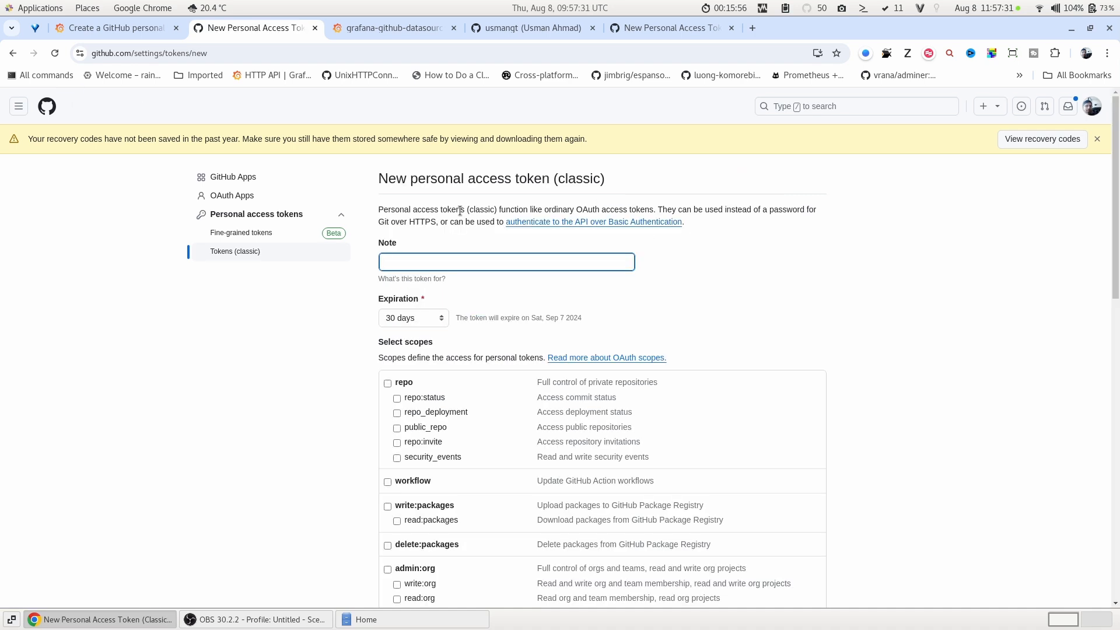
scroll(446, 260, "down", 2)
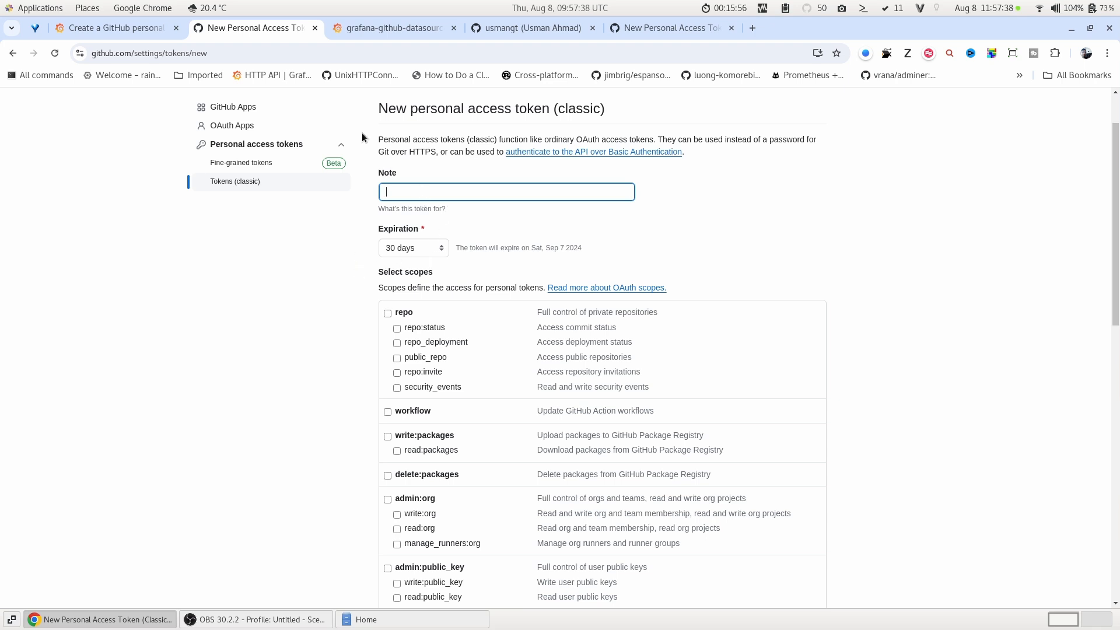
Switch to the prefilled token form noted grafana-demo and review its available expiration options
left_click(629, 36)
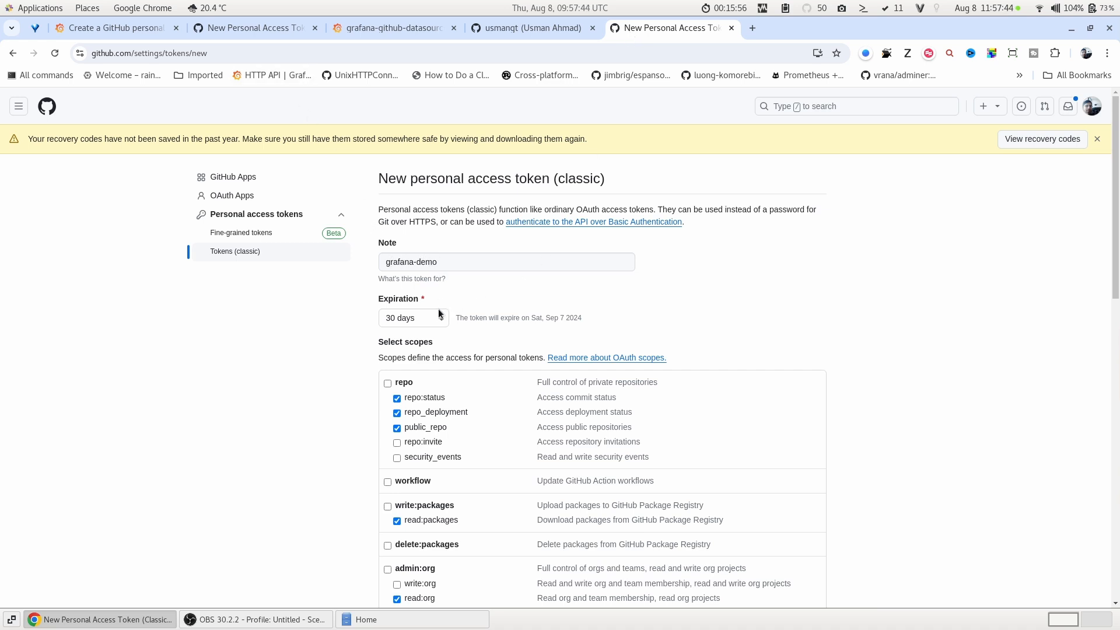
left_click(399, 321)
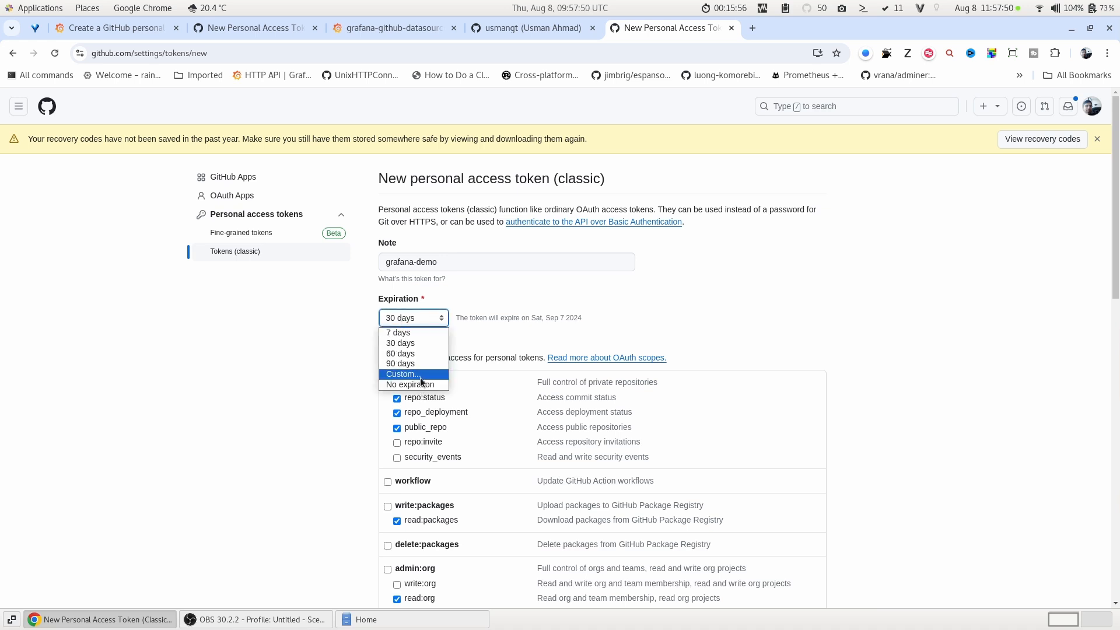
left_click(317, 361)
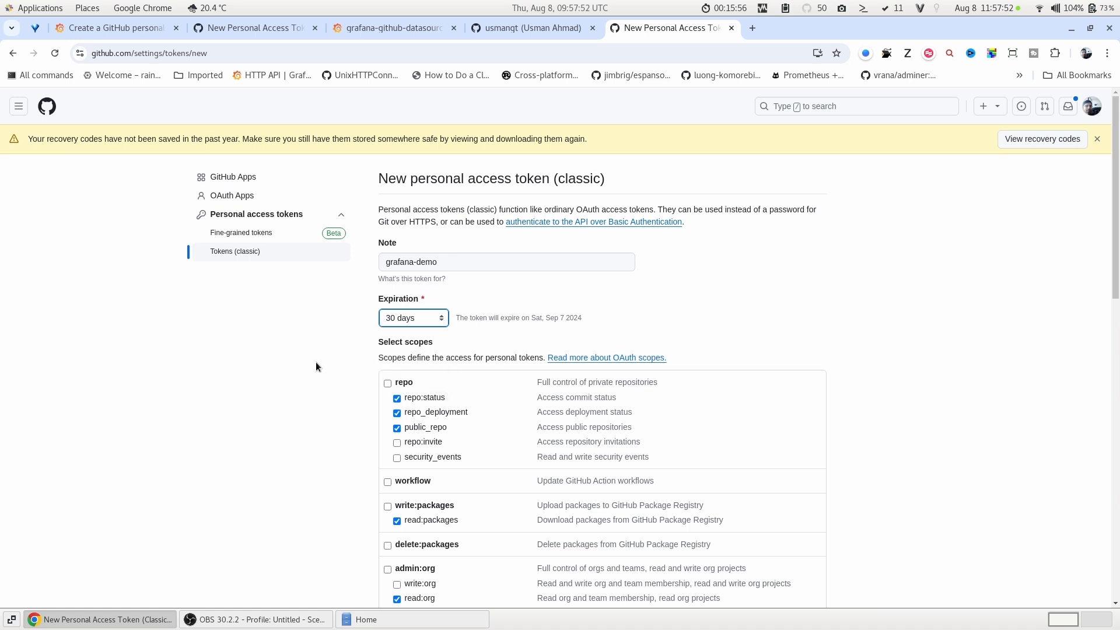
scroll(327, 365, "down", 2)
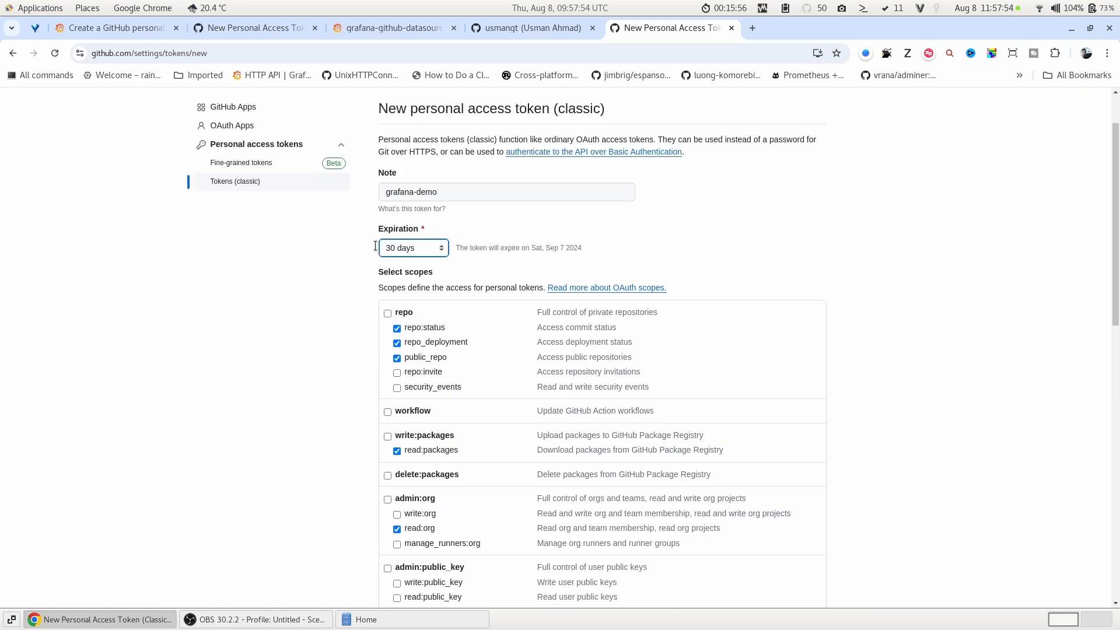
Compare the permissions required by the plugin documentation with the scopes selected for the grafana-demo token
left_click(117, 27)
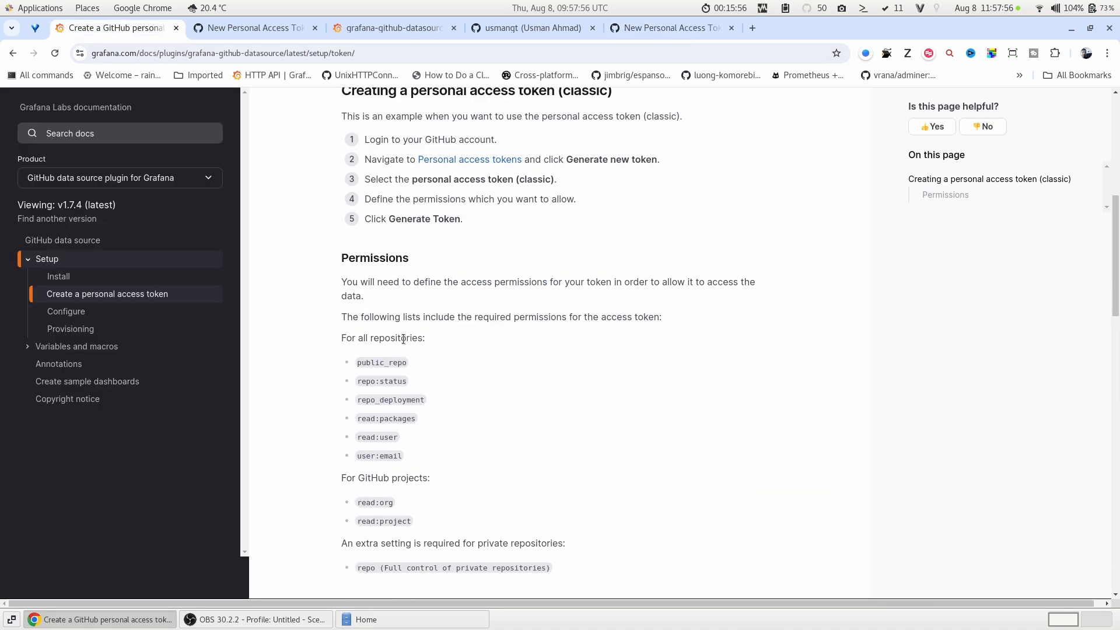
scroll(404, 350, "down", 2)
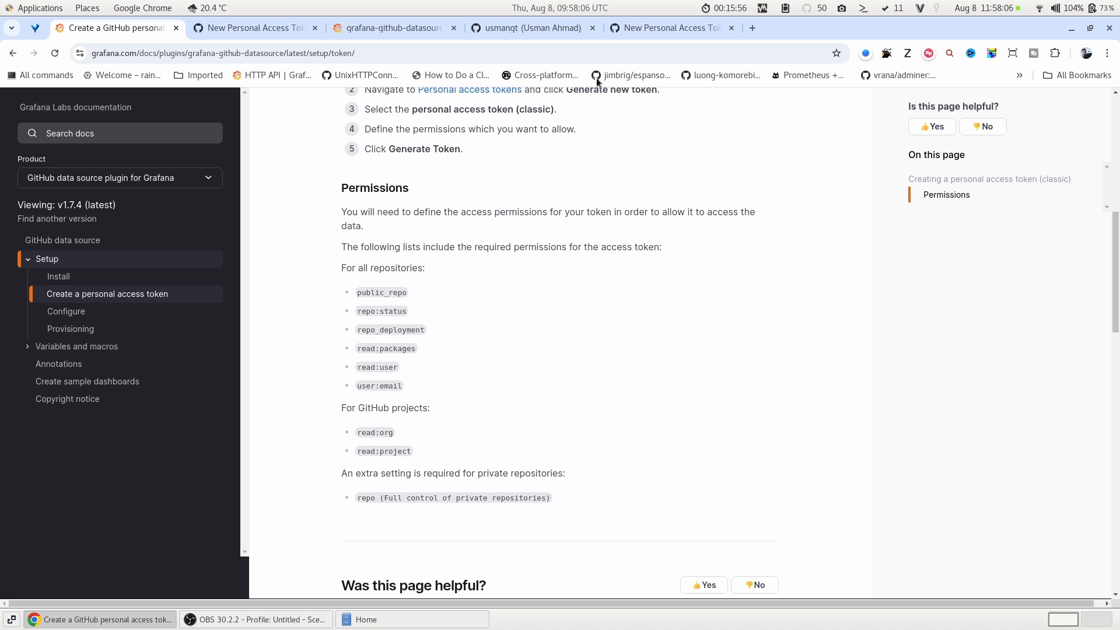
left_click(671, 28)
scroll(437, 339, "down", 3)
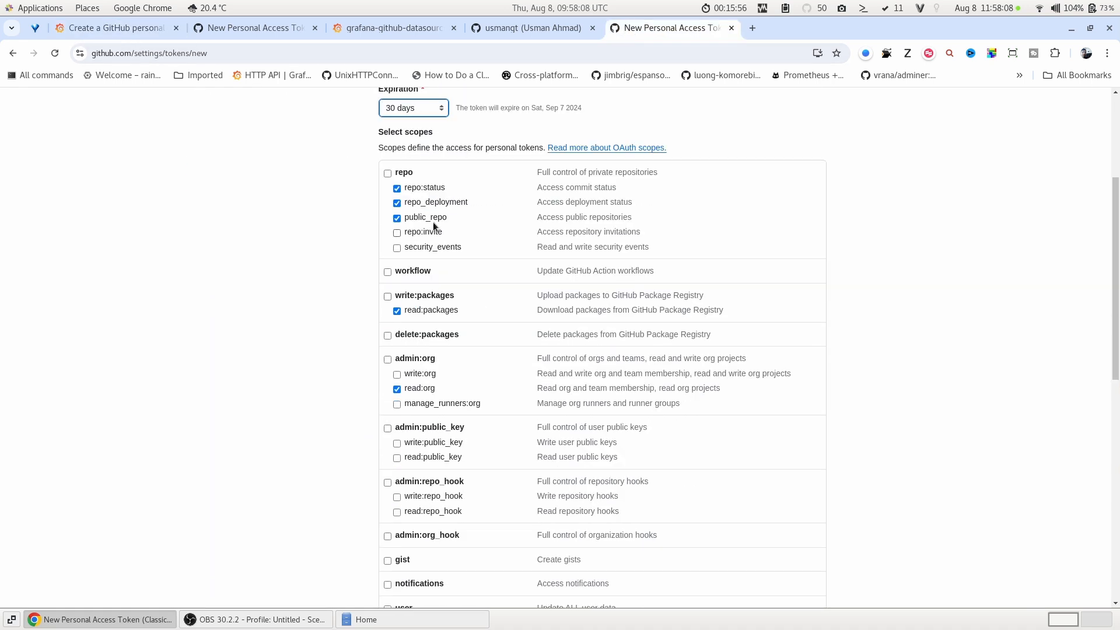
scroll(432, 234, "down", 2)
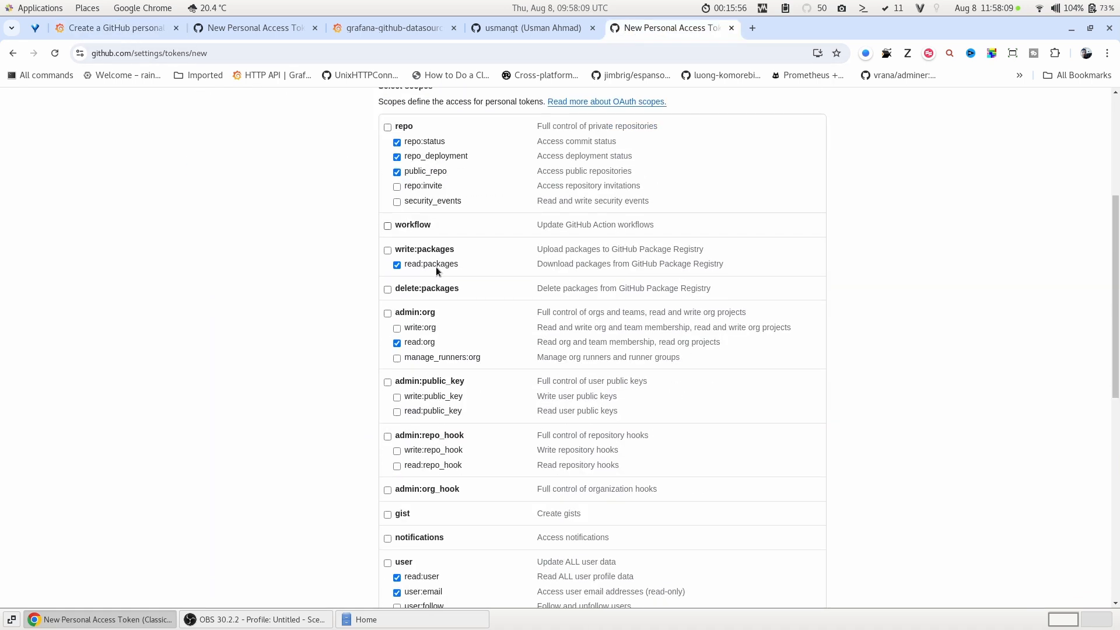
Check the documentation's extra permission for private repositories and grant the grafana-demo token the full repo scope
left_click(106, 27)
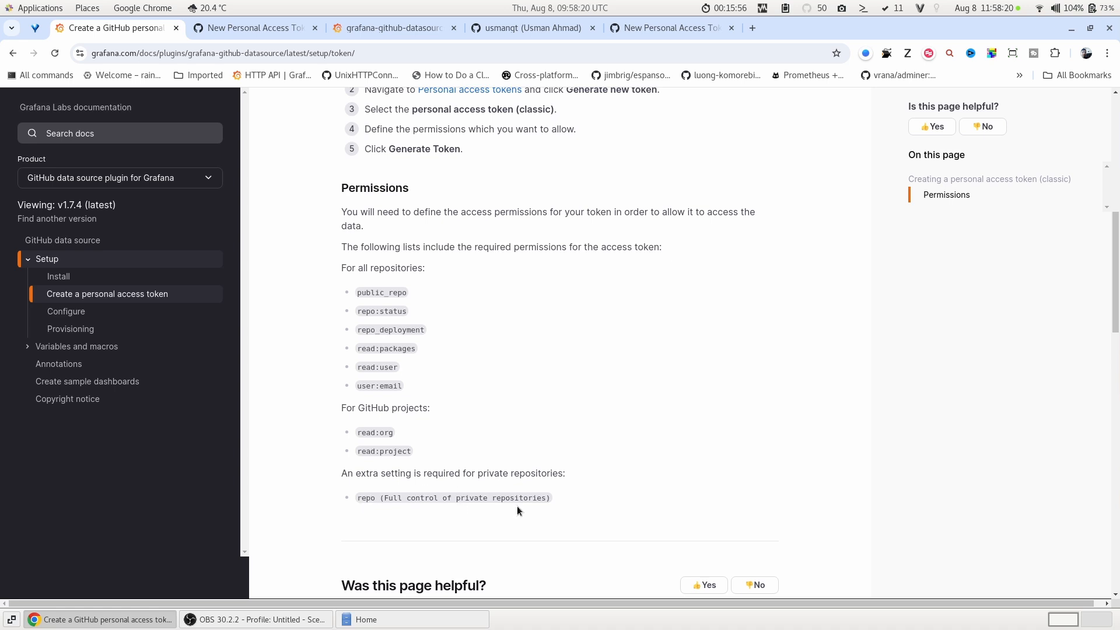
left_click(637, 31)
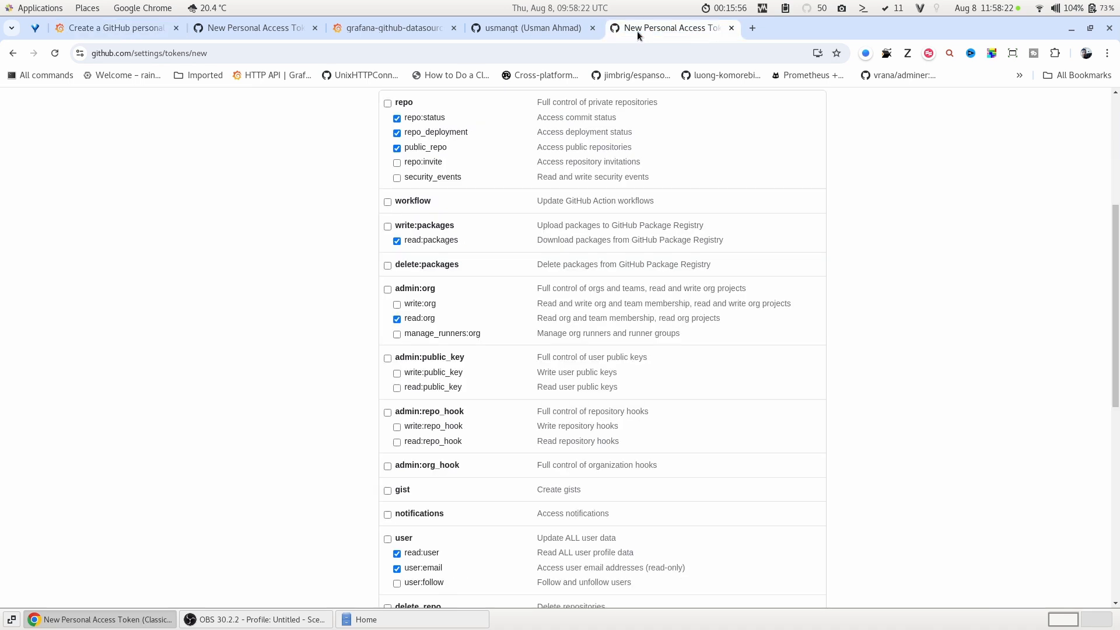
scroll(579, 198, "up", 1)
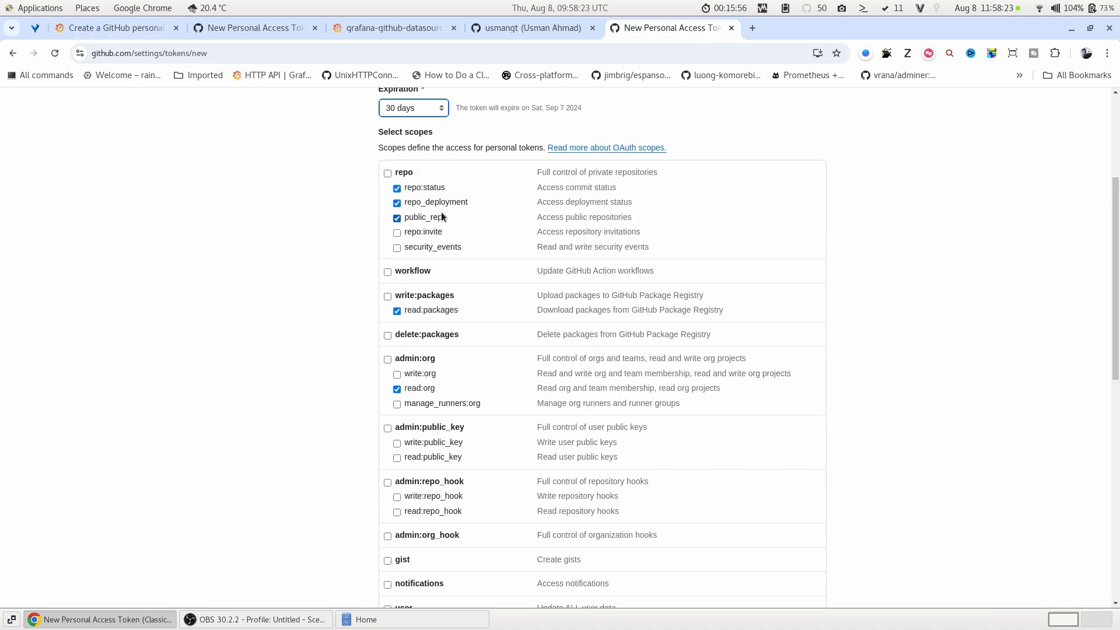
left_click(388, 174)
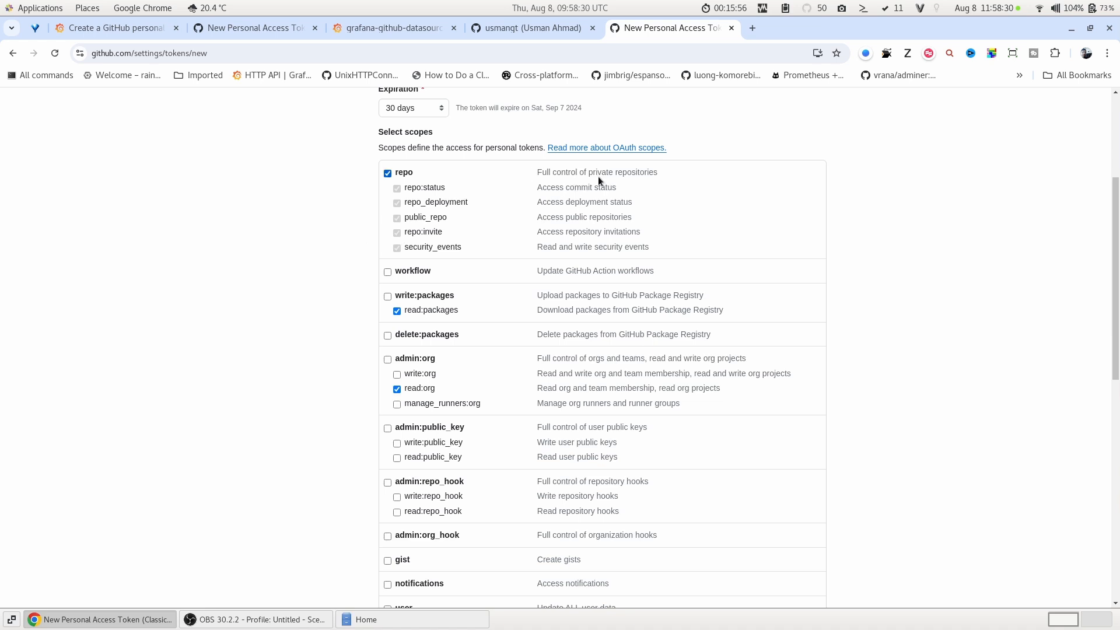
Clear the full repo scope and generate the grafana-demo classic token
left_click(387, 174)
scroll(348, 258, "down", 10)
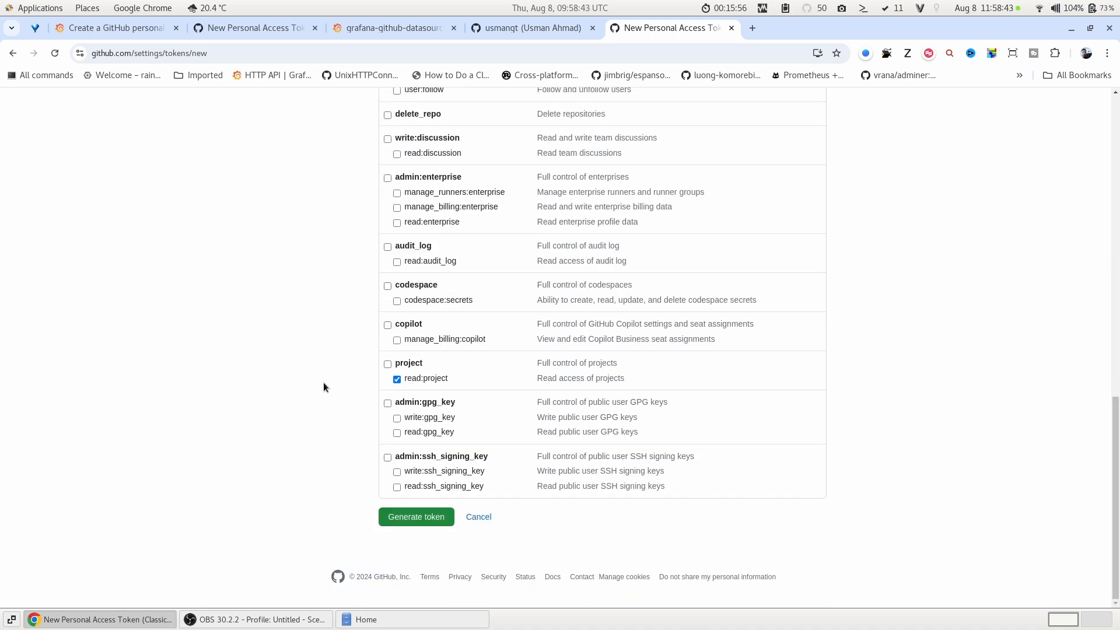
left_click(429, 518)
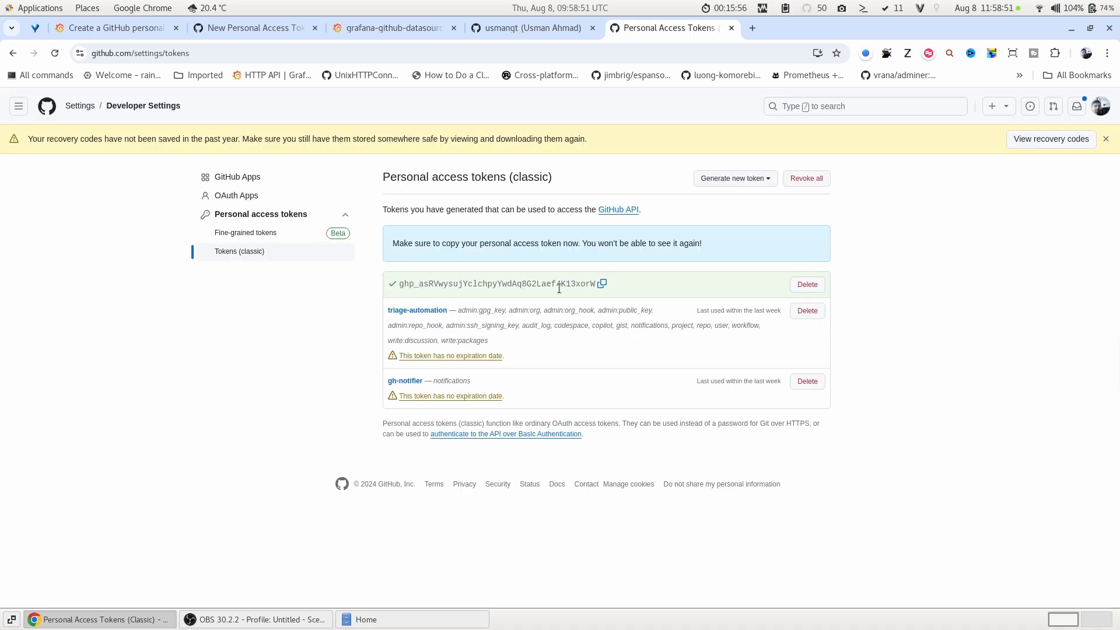
Copy the new personal access token, paste it into a blank Text Editor document, and return to the browser
left_click(602, 286)
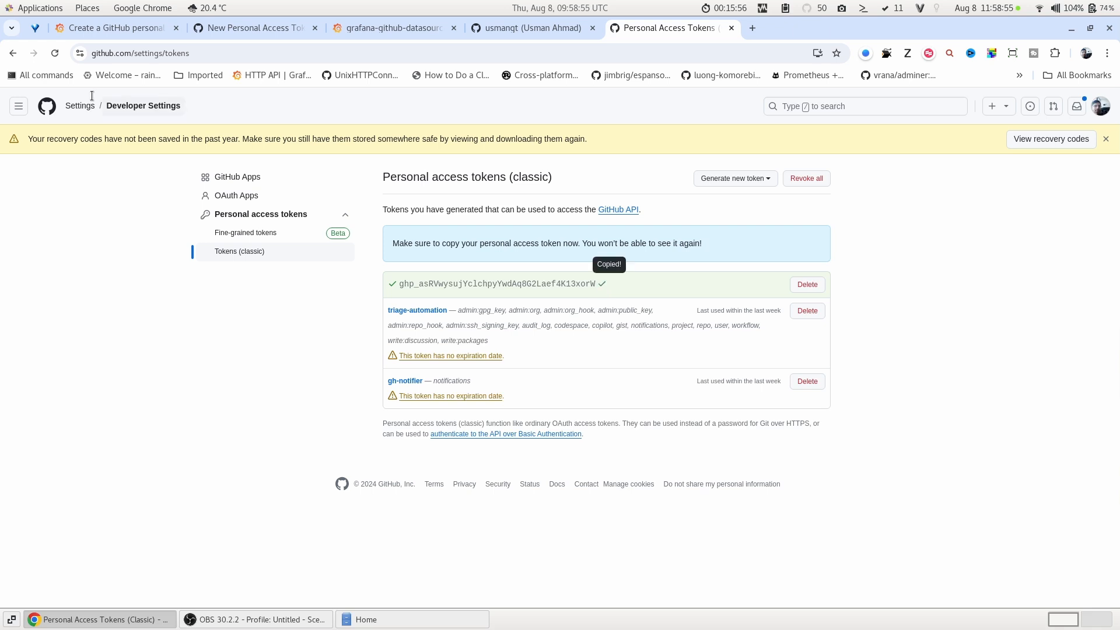
left_click(44, 7)
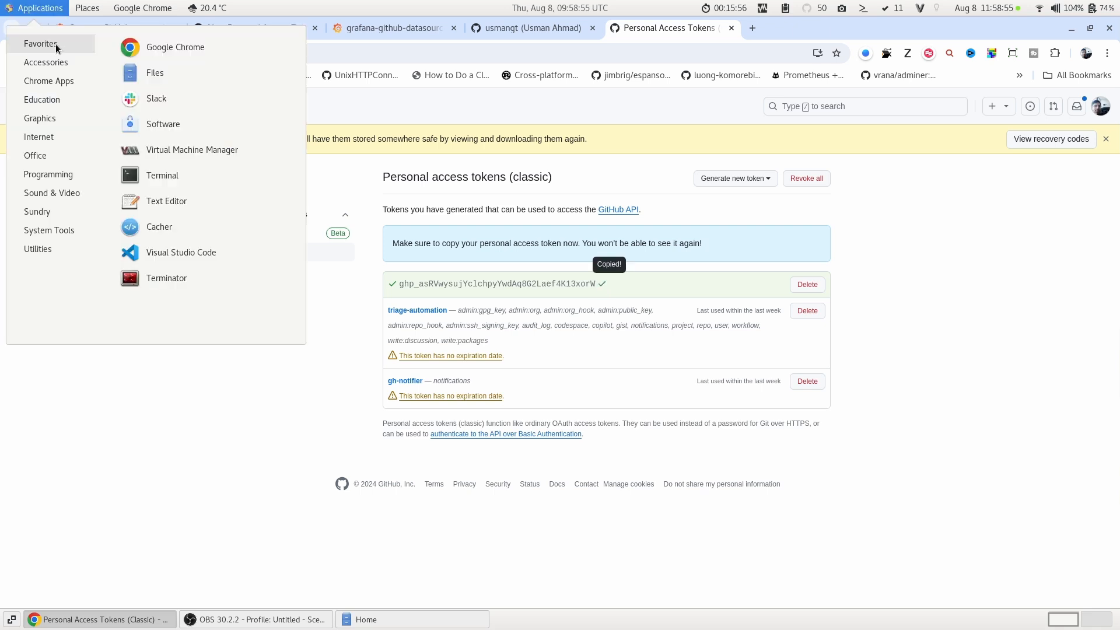
left_click(191, 200)
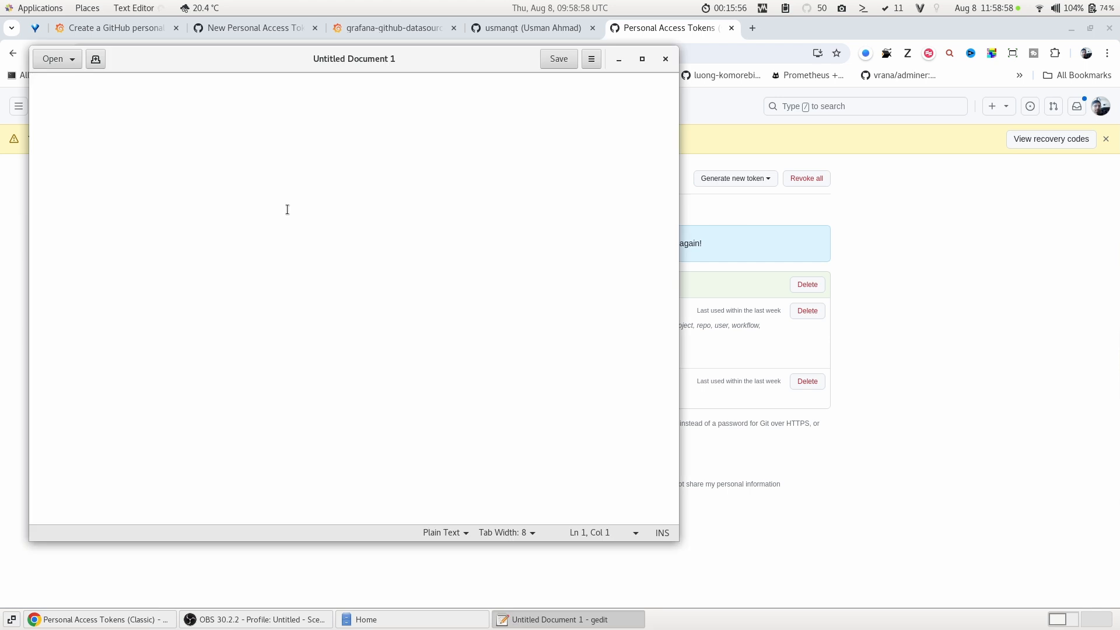
key("ctrl+v")
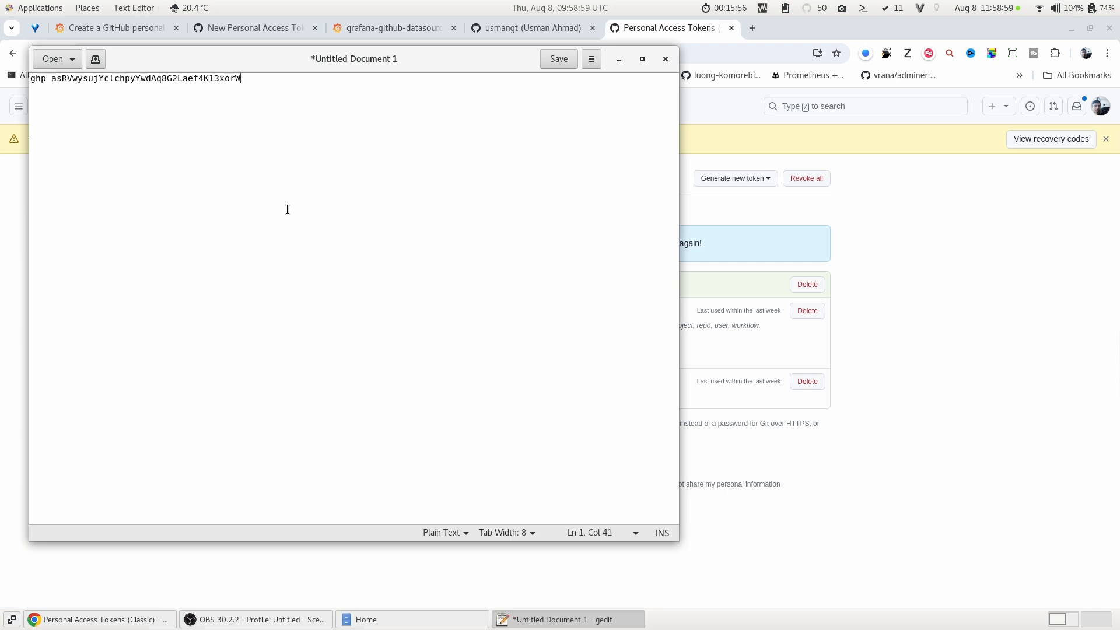
left_click(16, 272)
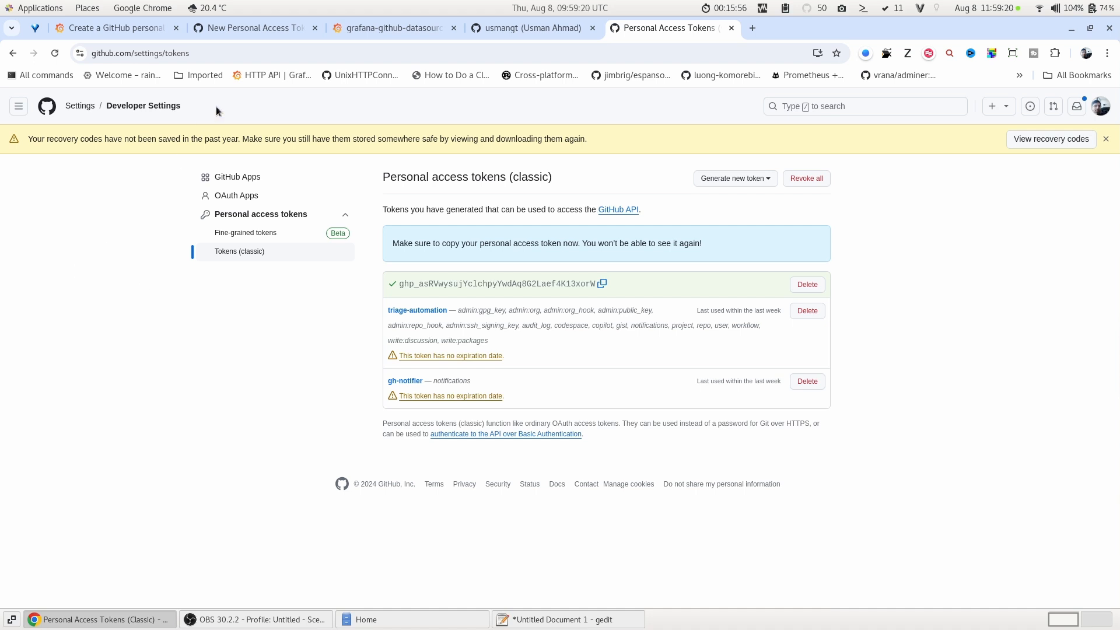
Paste the GitHub personal access token into the Grafana data source's Access Token field, then save and test the connection
left_click(364, 30)
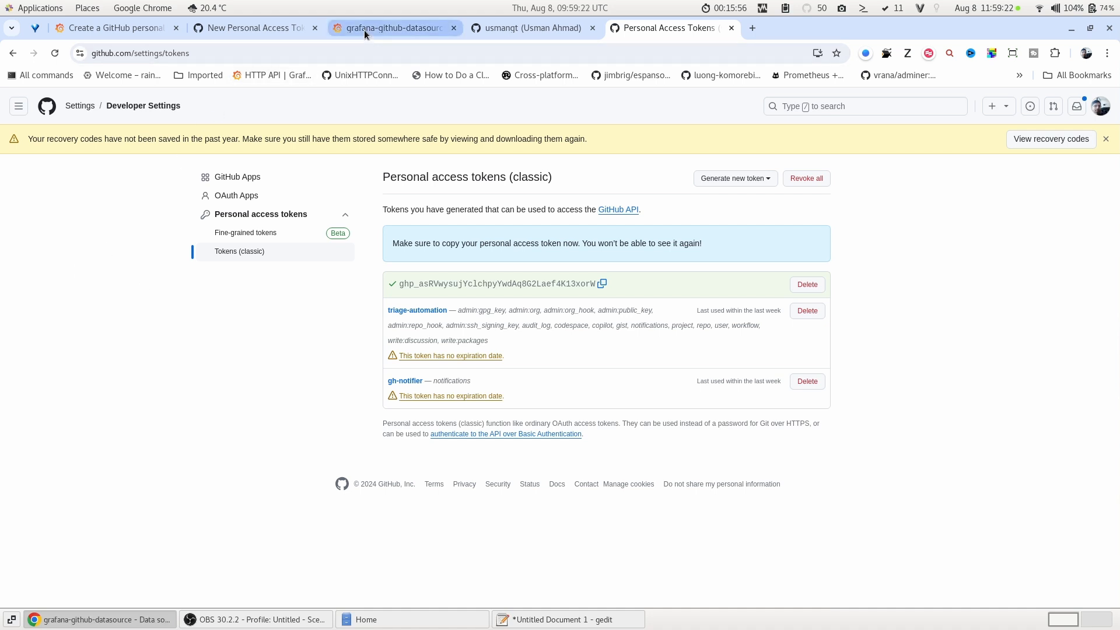
scroll(383, 313, "down", 3)
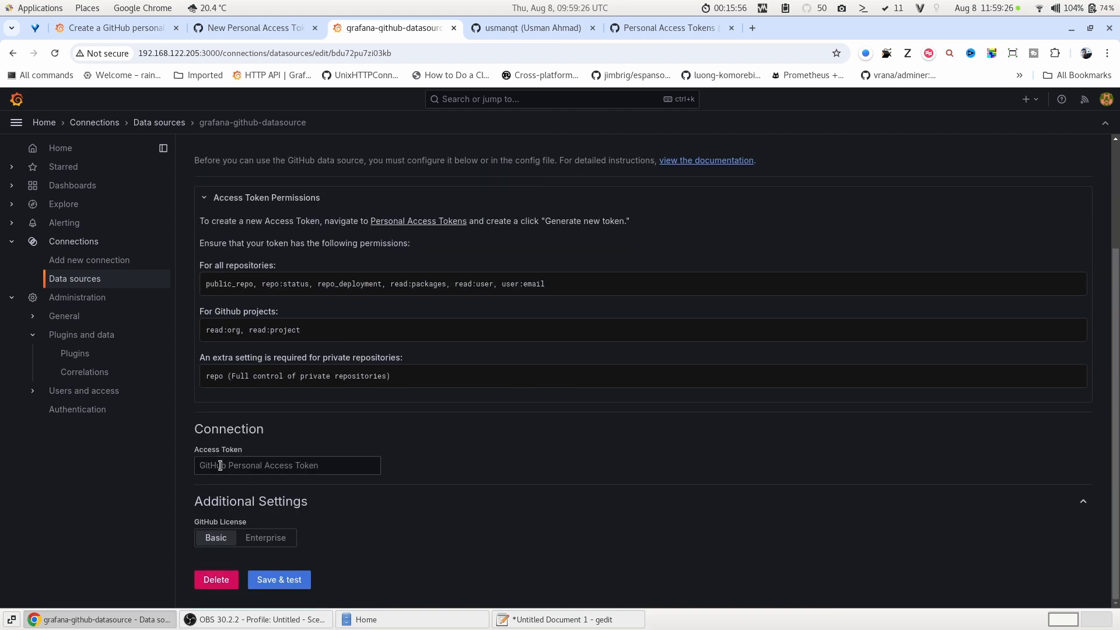
left_click(221, 467)
key("ctrl+v")
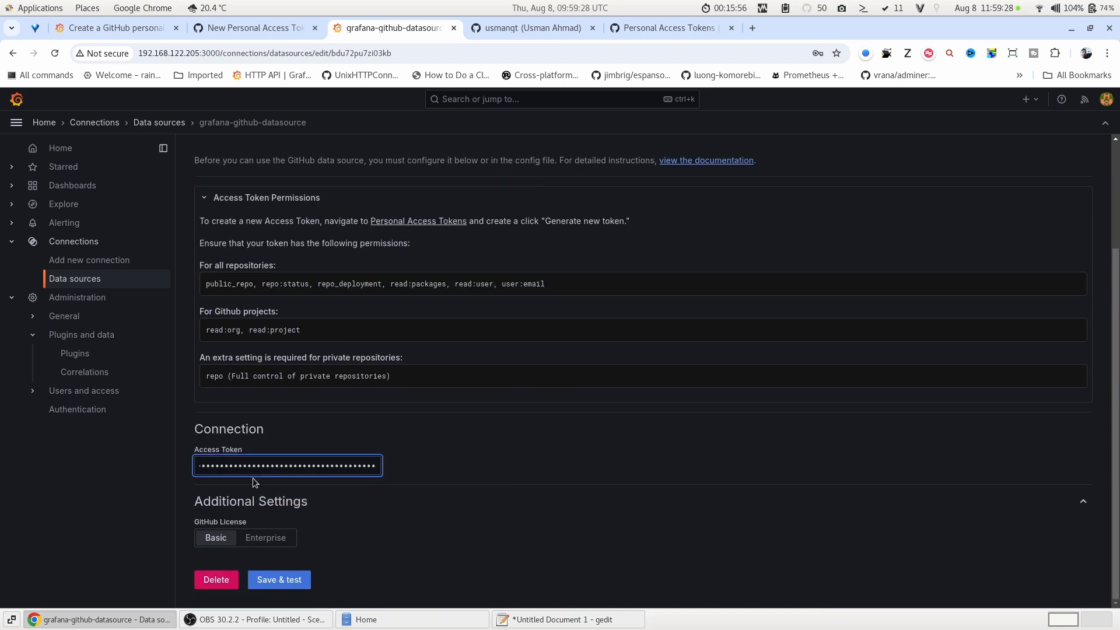
left_click(293, 583)
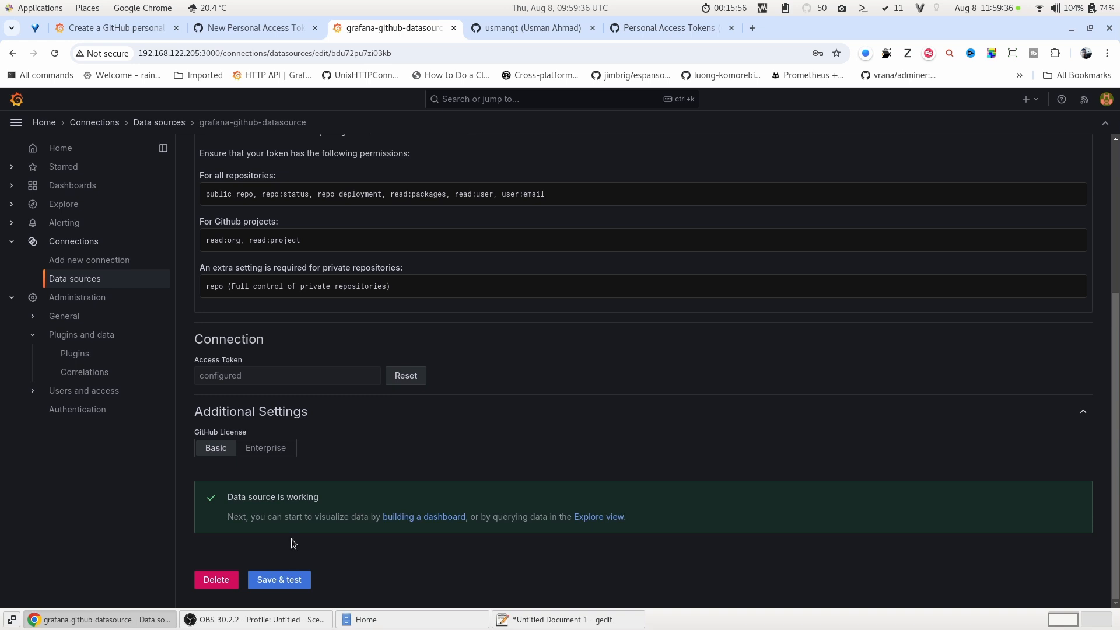
scroll(275, 517, "up", 4)
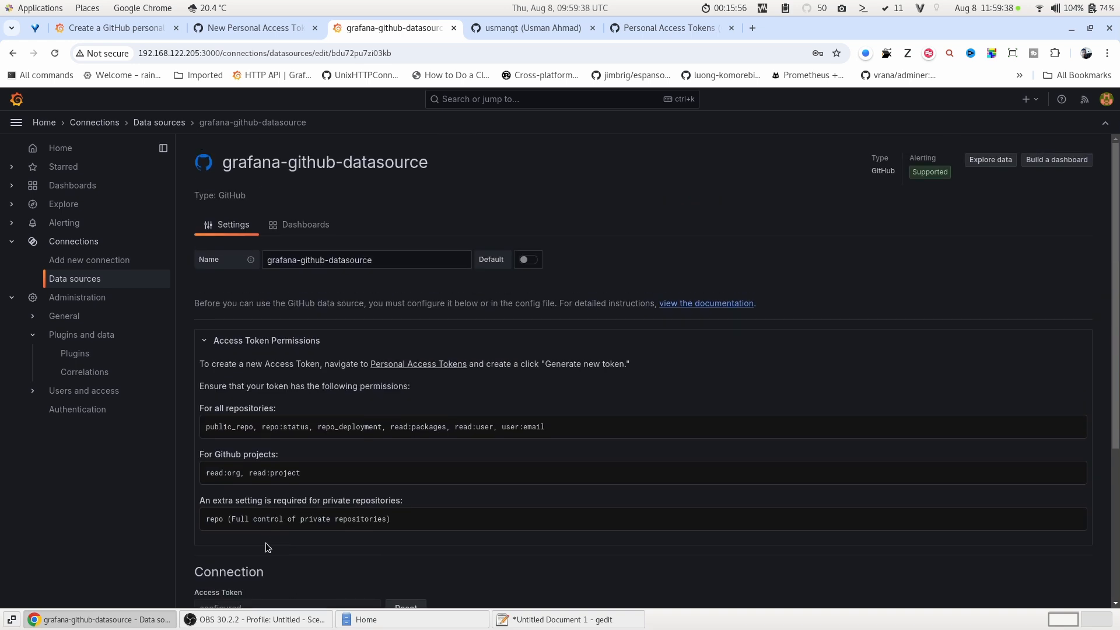
scroll(252, 549, "down", 4)
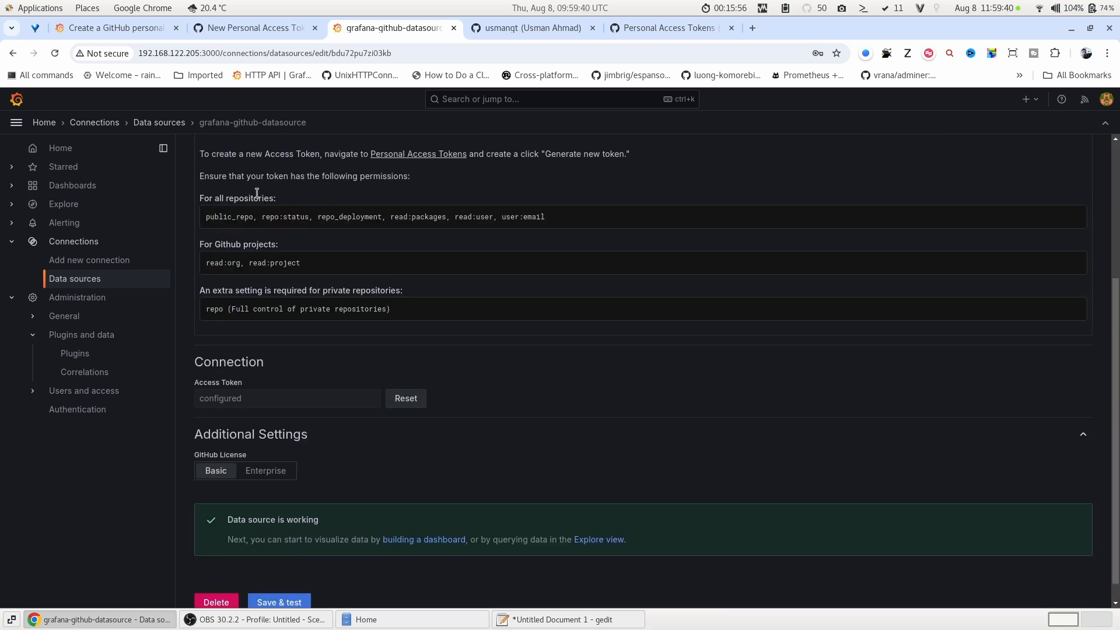
Create a new dashboard and add a visualization that uses grafana-github-datasource
left_click(74, 187)
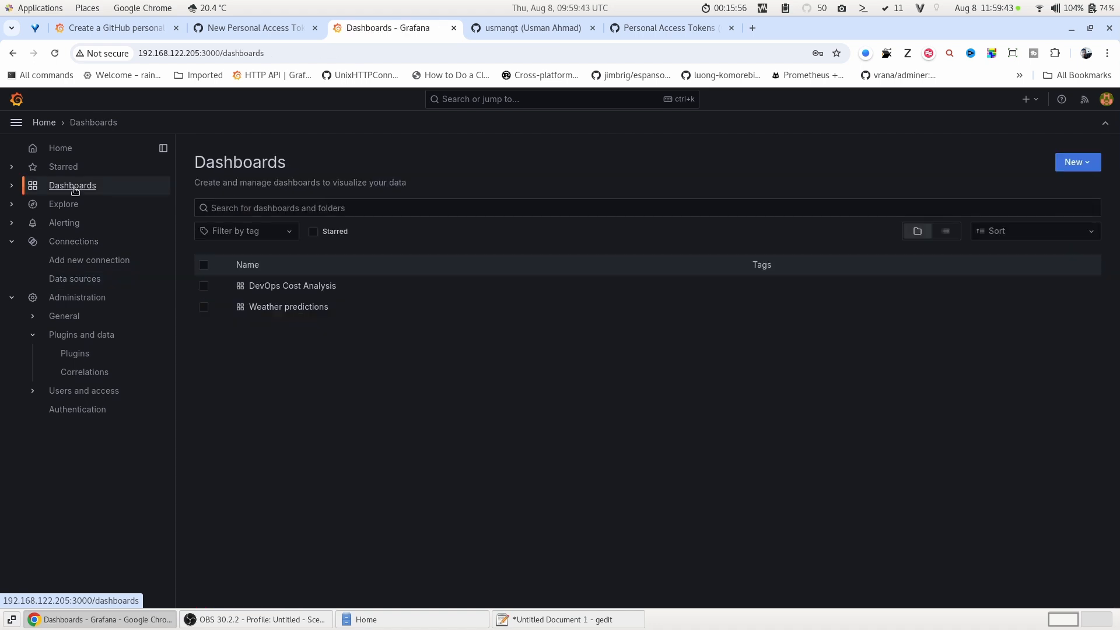
left_click(1079, 168)
left_click(1070, 185)
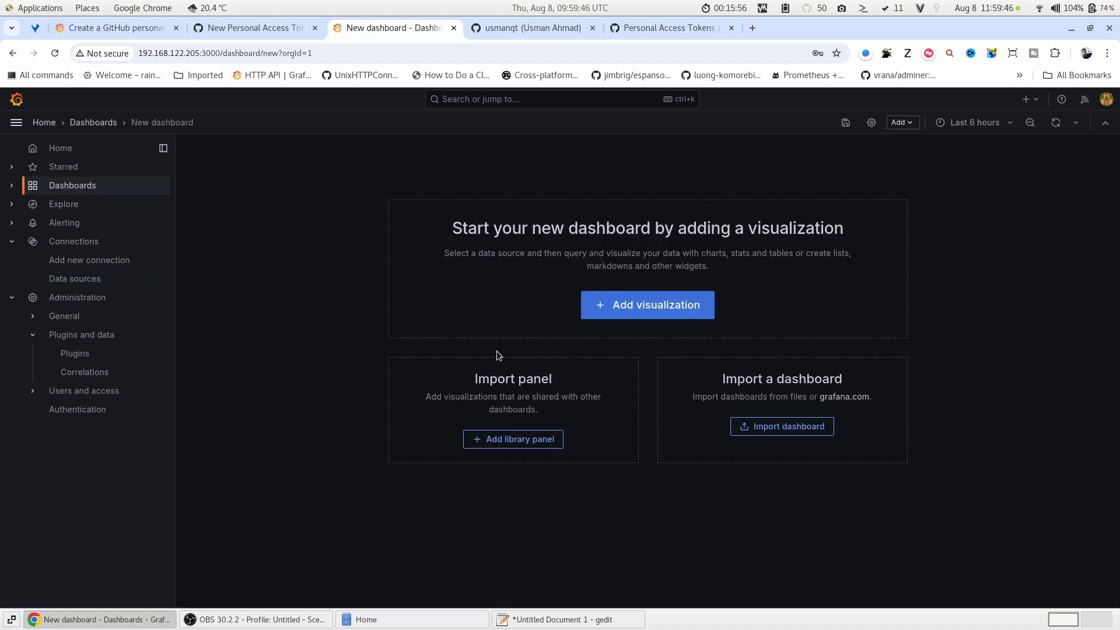
left_click(694, 305)
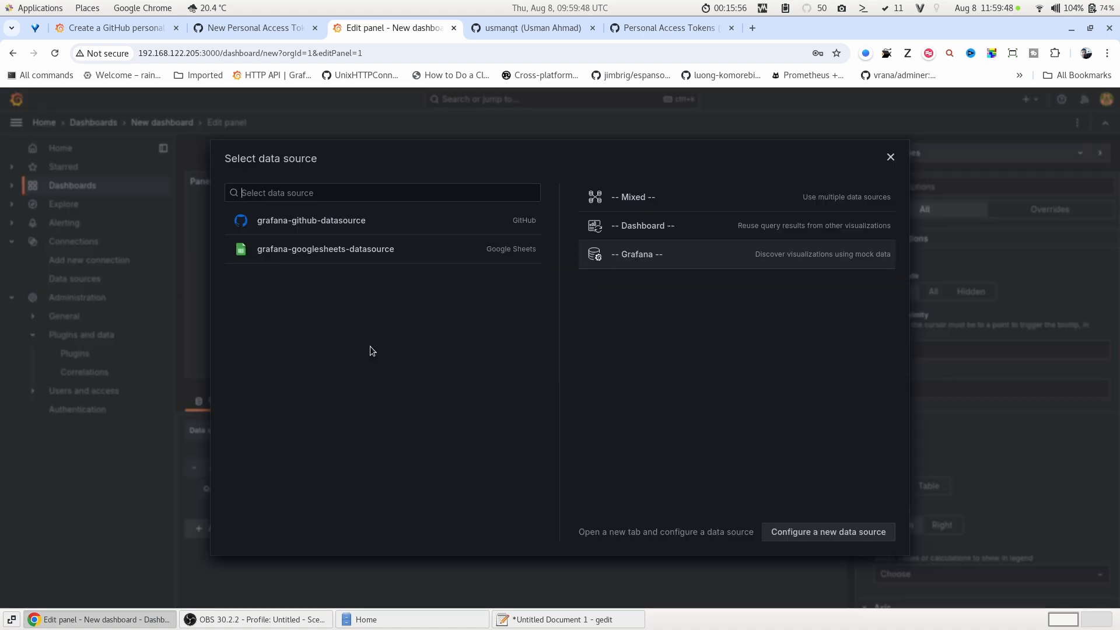
left_click(330, 227)
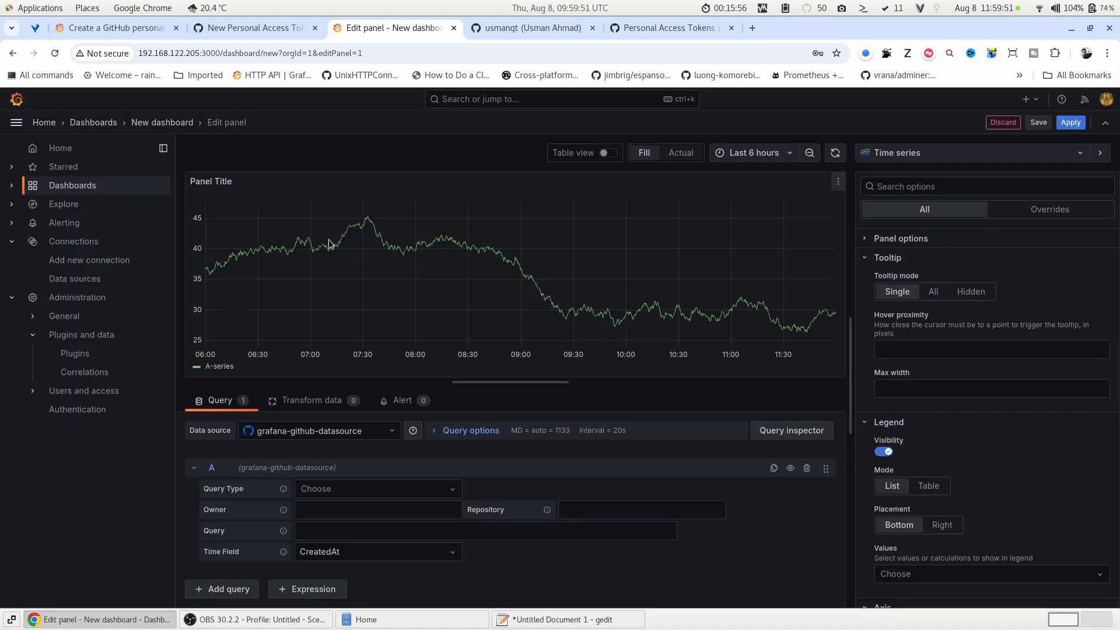
Set the panel query type to Issues with owner grafana and repository grafana
left_click(361, 495)
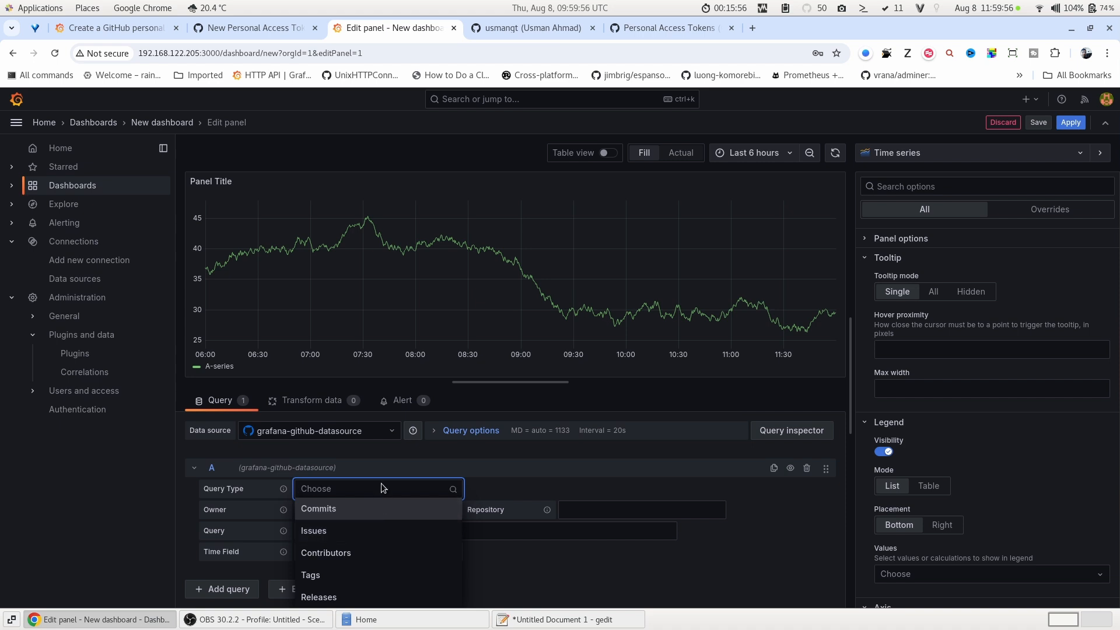
left_click(383, 530)
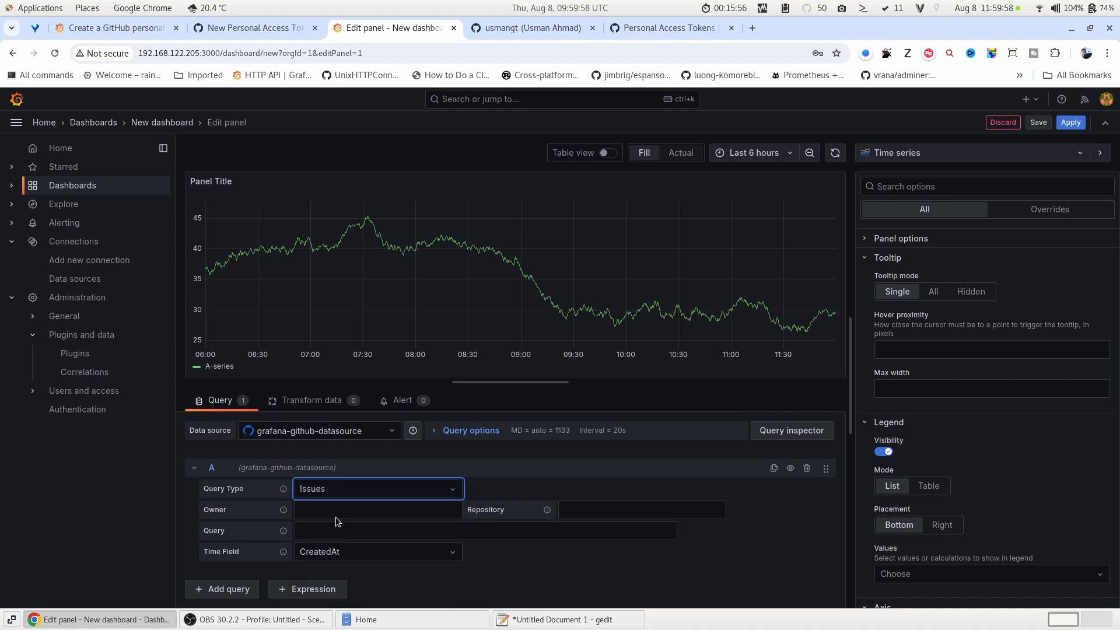
left_click(334, 515)
type("grafana")
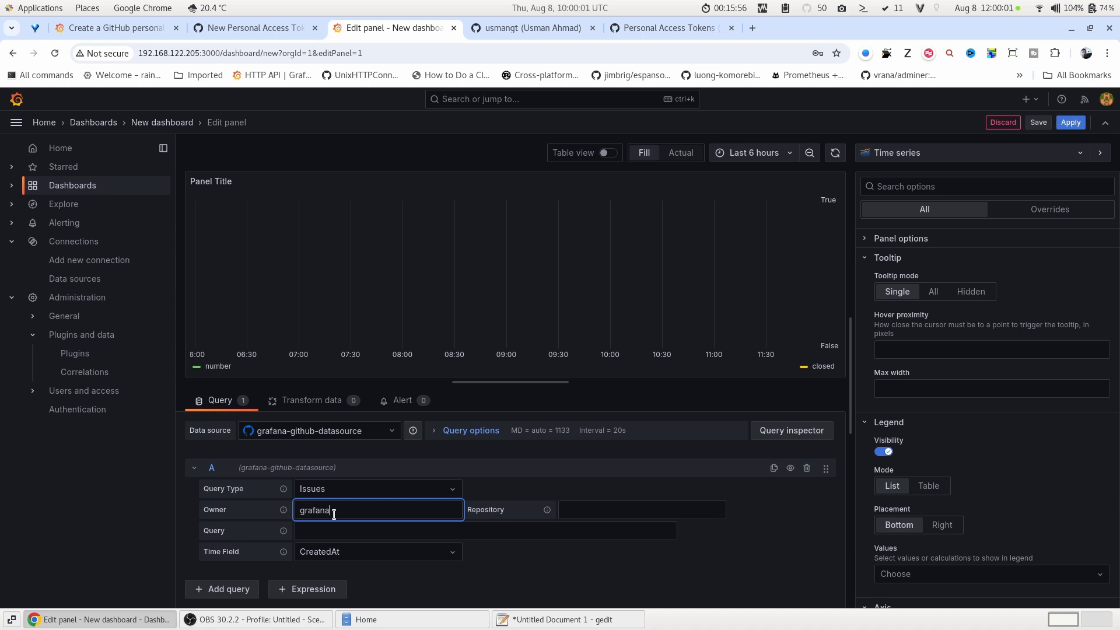
key("Tab")
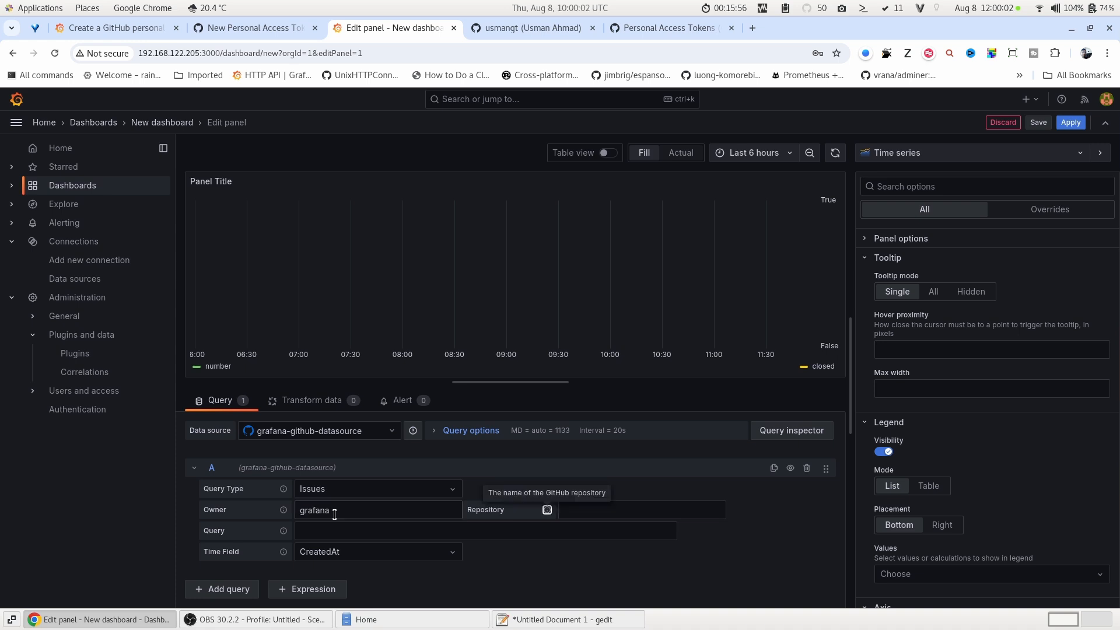
key("Tab")
type("grafana")
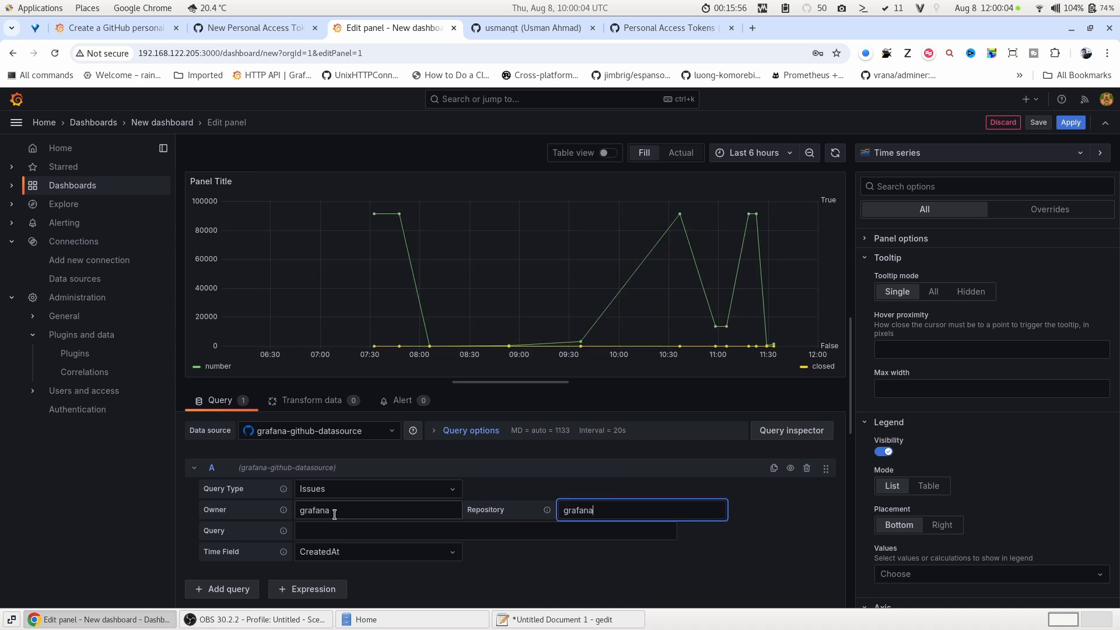
Change the panel visualization to Table and filter the issues with the query is:open
left_click(889, 159)
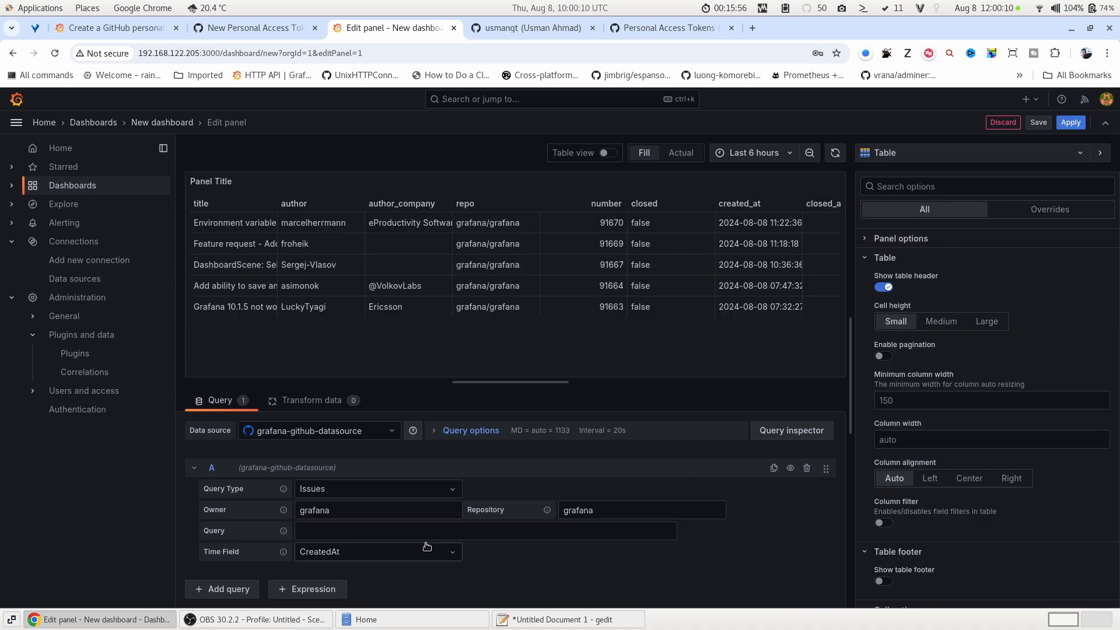
left_click(401, 529)
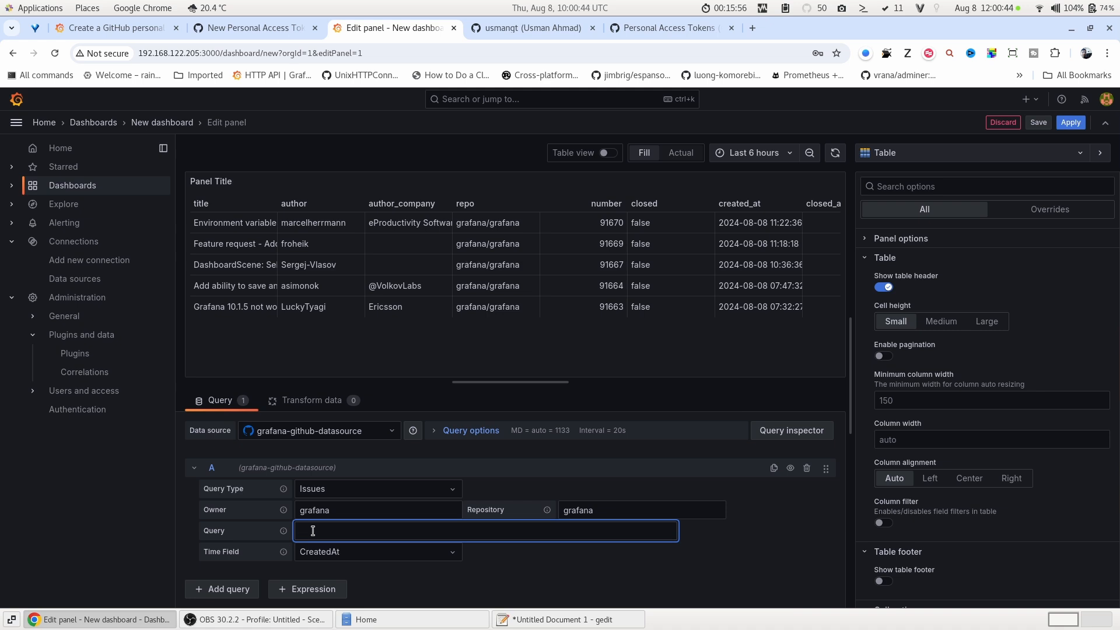
type("is:open")
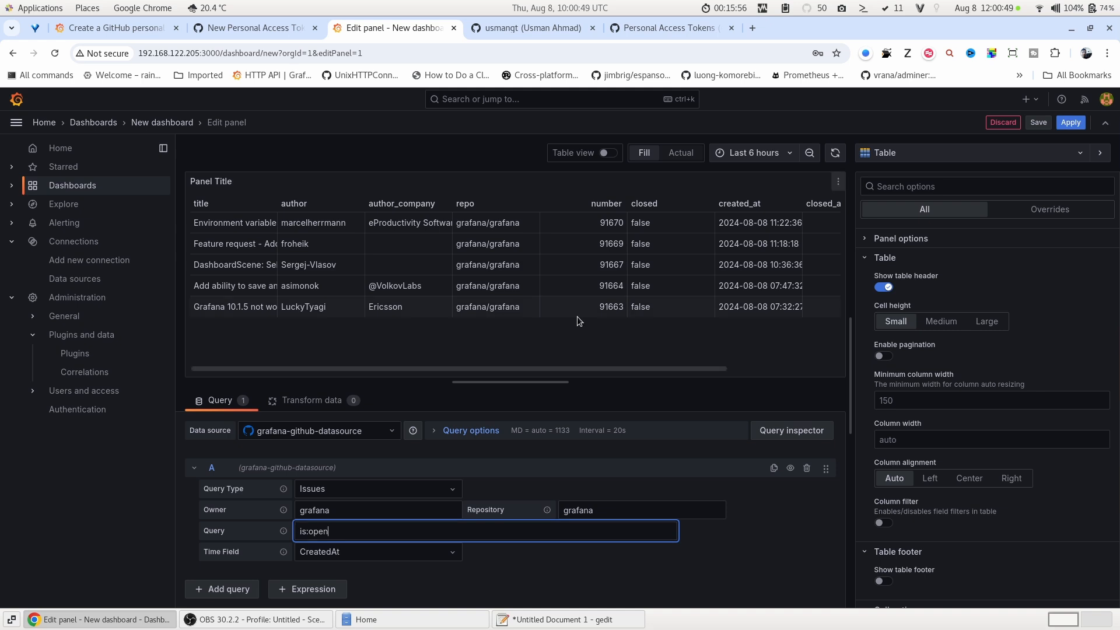
left_click(589, 341)
Set the panel's time range to Last 30 days
left_click(754, 152)
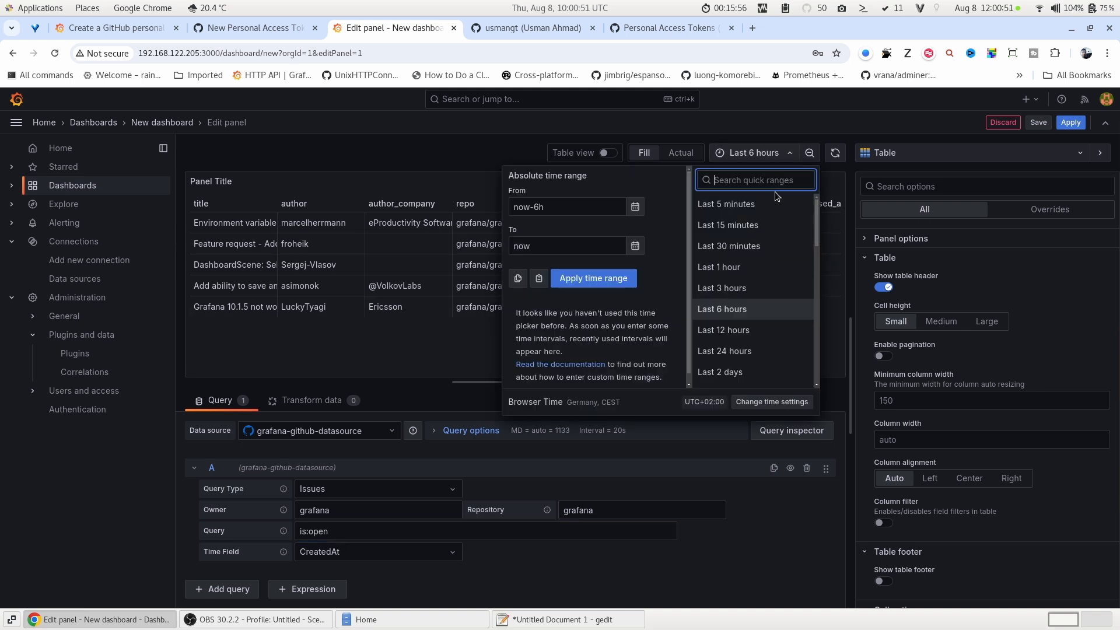
scroll(758, 330, "down", 2)
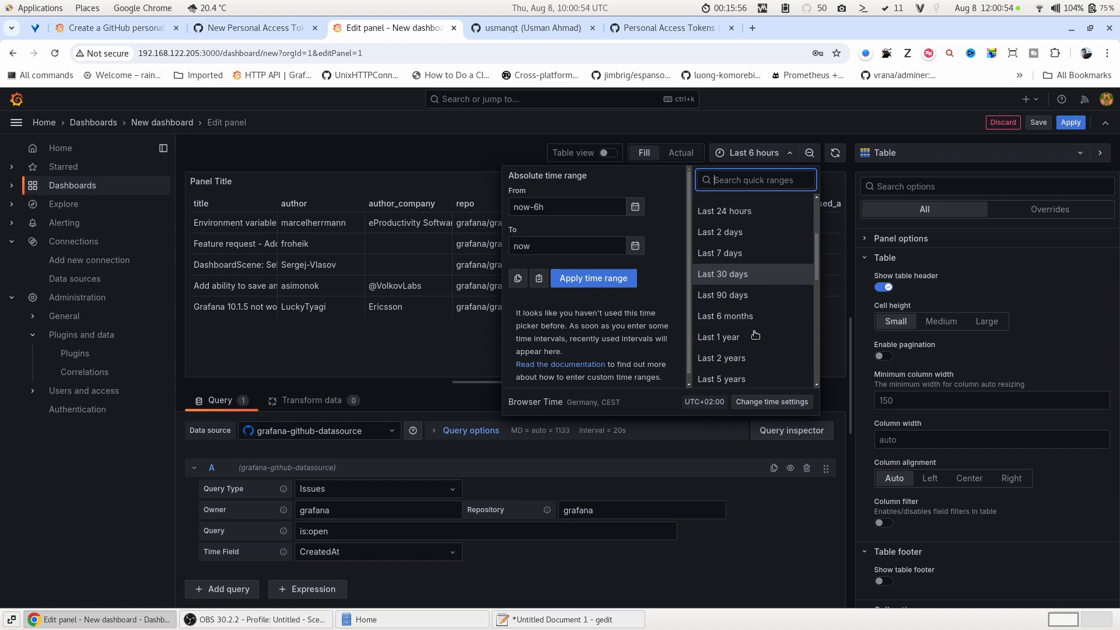
left_click(749, 279)
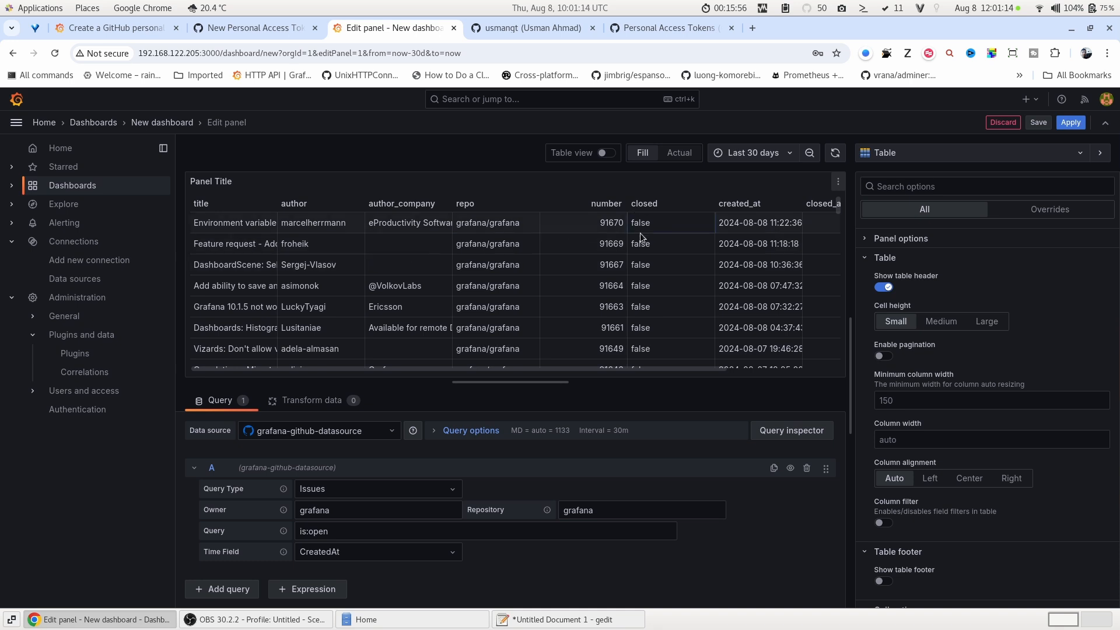
Change the issues query to is:closed and look through the resulting table rows
double_click(358, 531)
type("c")
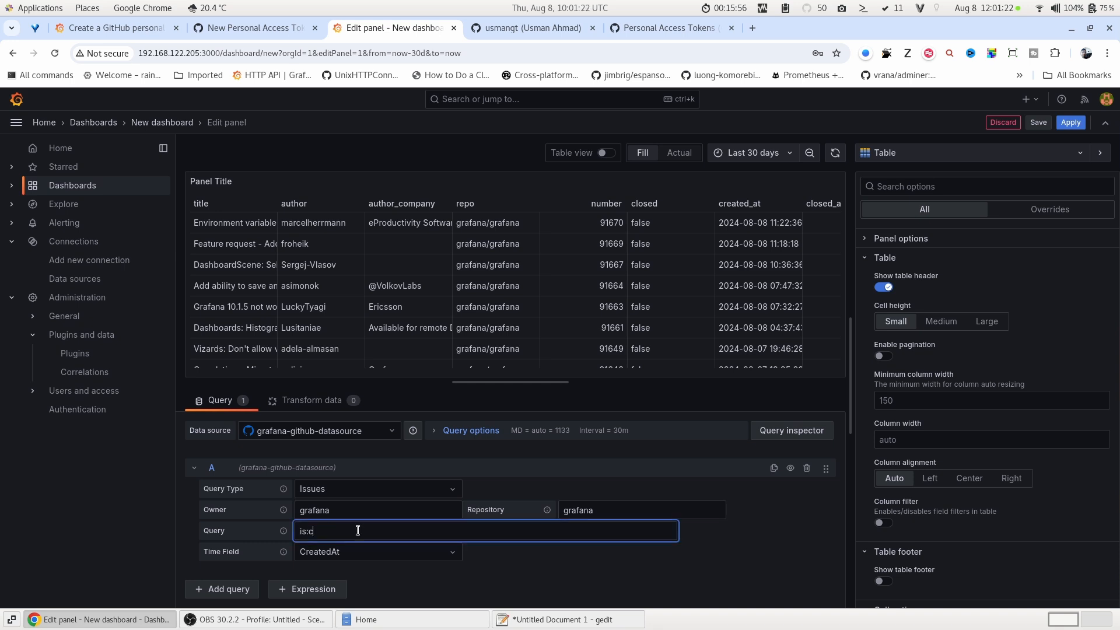
type("losed")
left_click(722, 548)
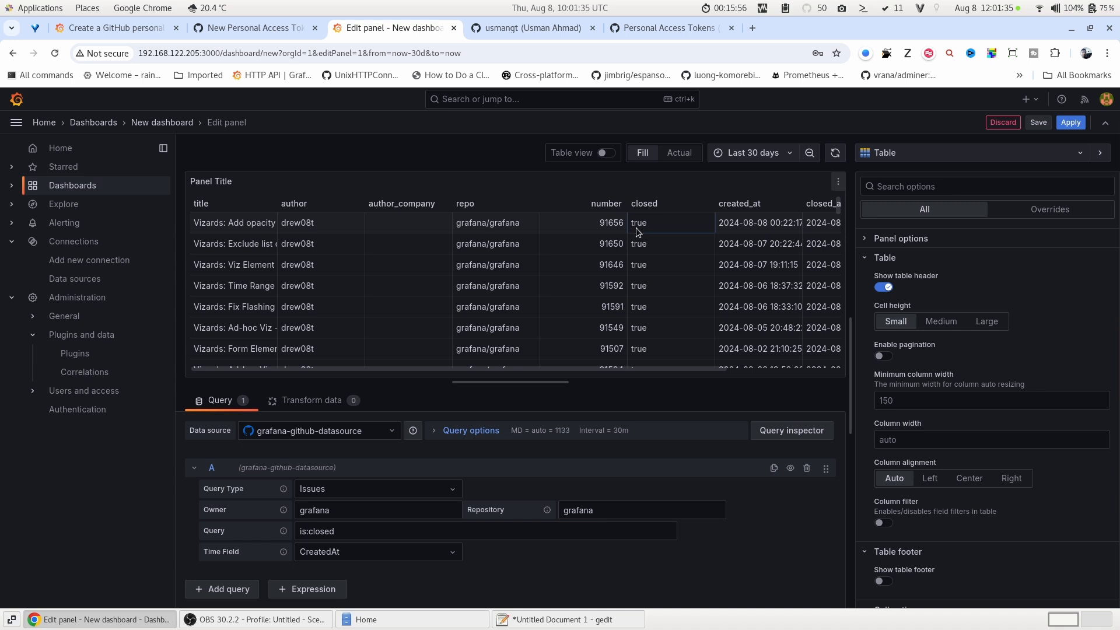
scroll(640, 256, "down", 5)
scroll(640, 256, "down", 5)
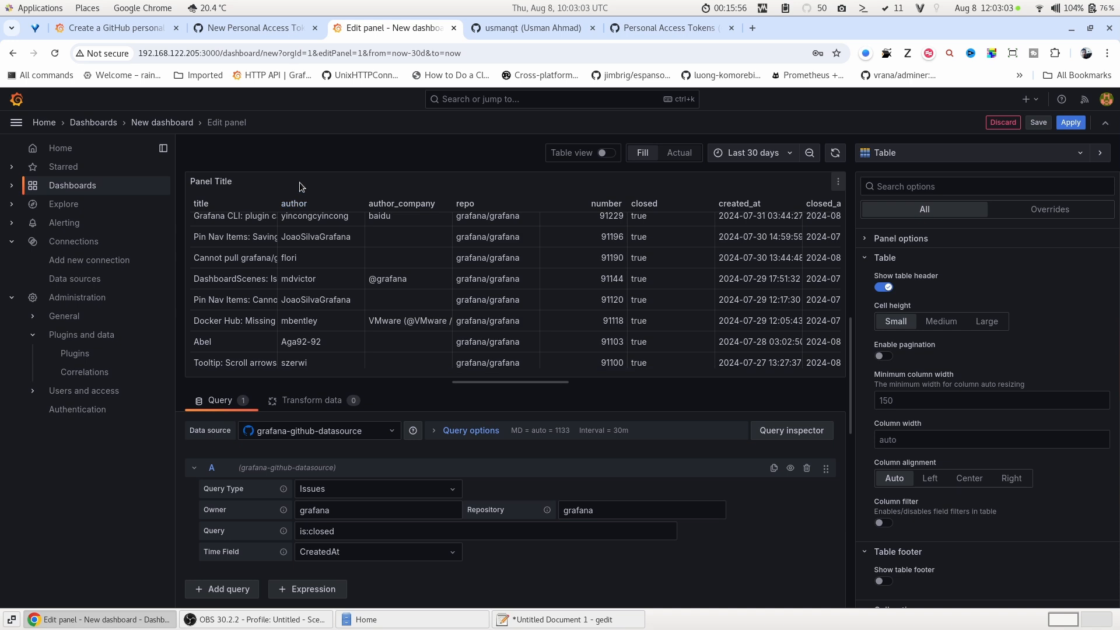
Open the plugin documentation's Create sample dashboards page and read how to import the pre-configured dashboards
left_click(131, 28)
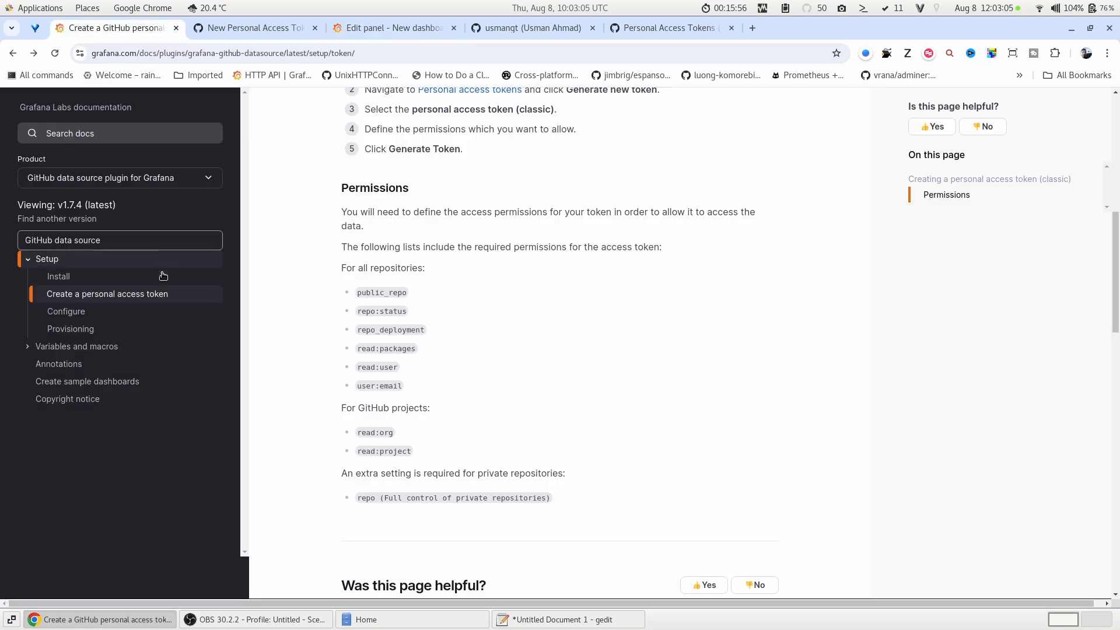
left_click(92, 383)
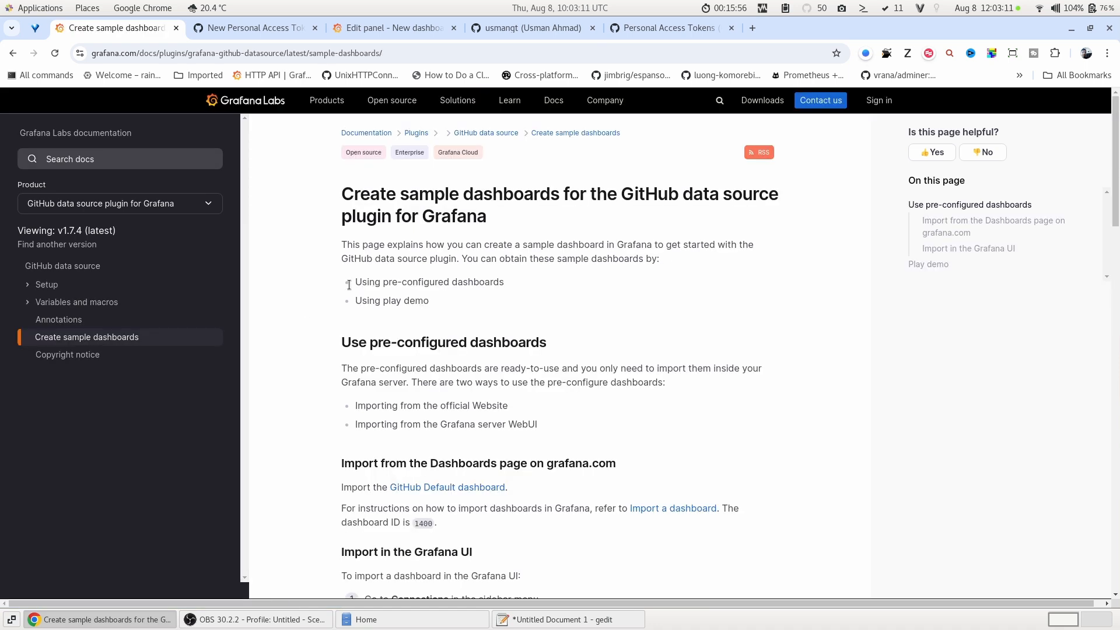
scroll(349, 303, "down", 2)
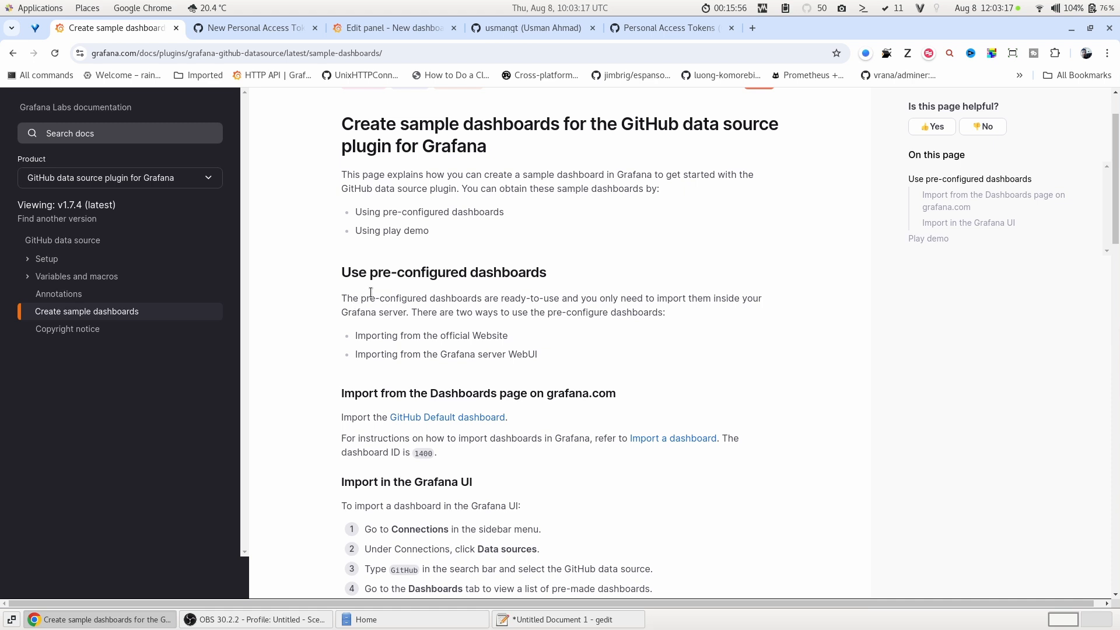
scroll(370, 293, "down", 2)
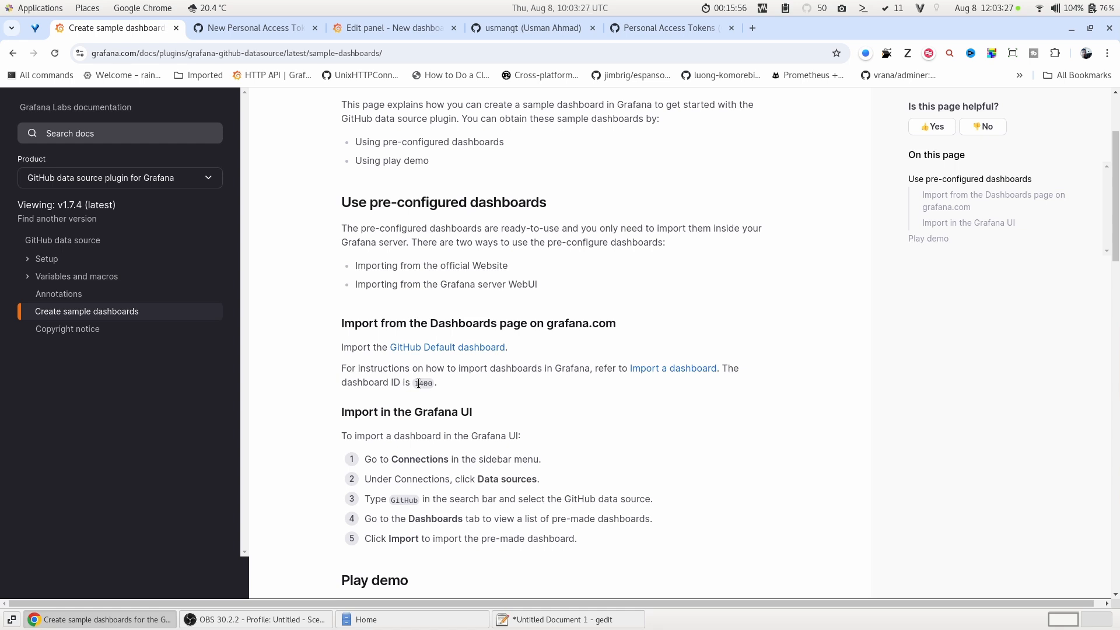
Open the GitHub Default dashboard page from the sample dashboards documentation and copy its dashboard ID
scroll(418, 383, "down", 1)
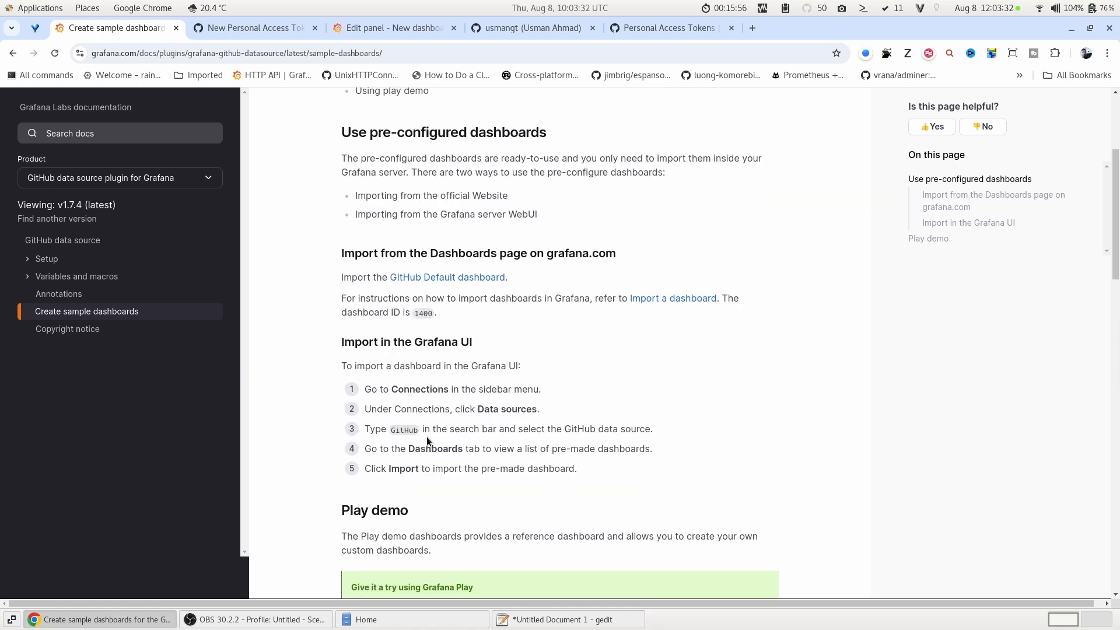
scroll(426, 436, "up", 2)
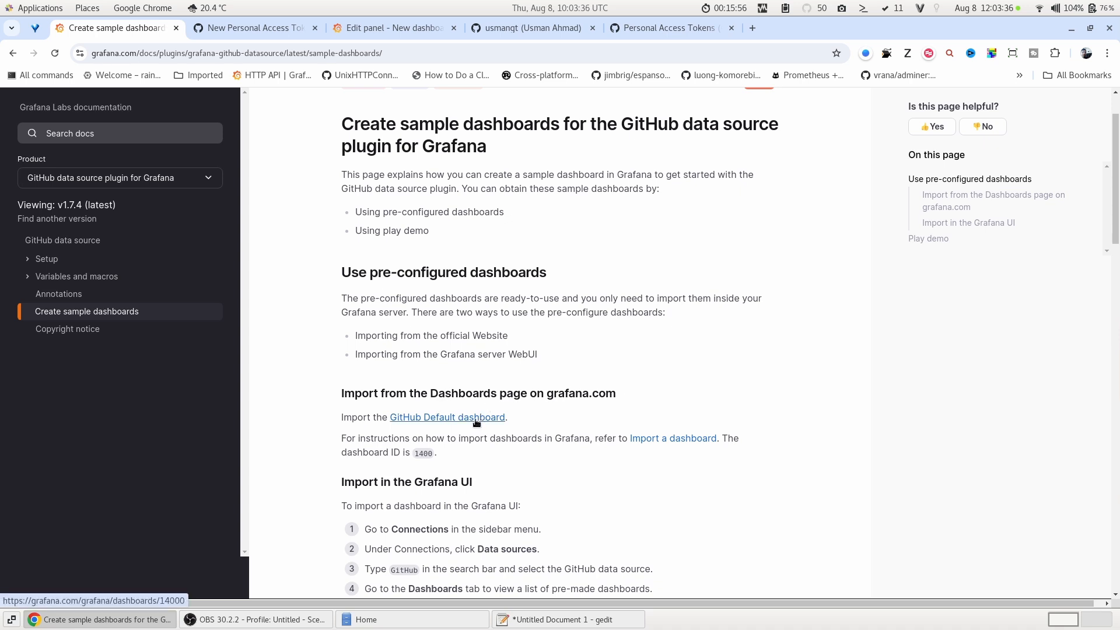
middle_click(448, 417)
left_click(236, 30)
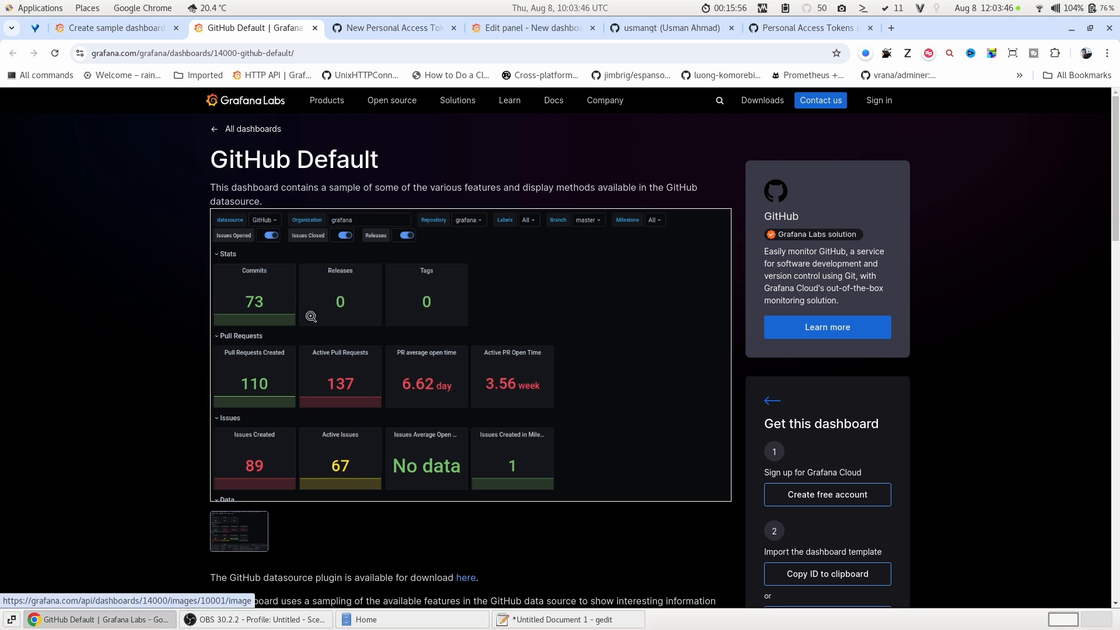
scroll(488, 530, "down", 3)
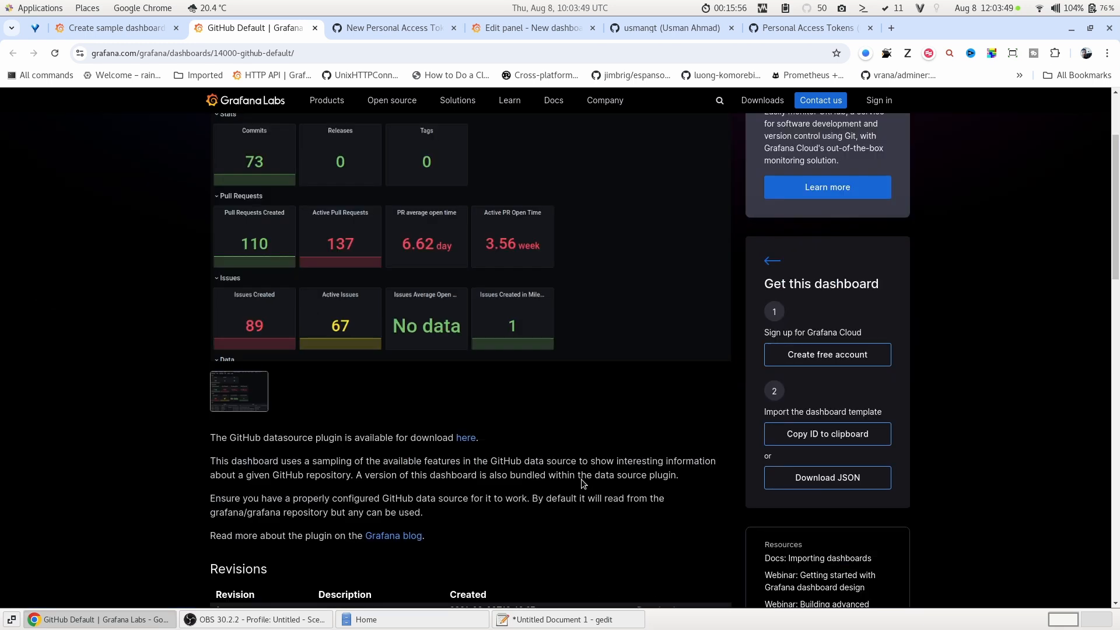
left_click(793, 440)
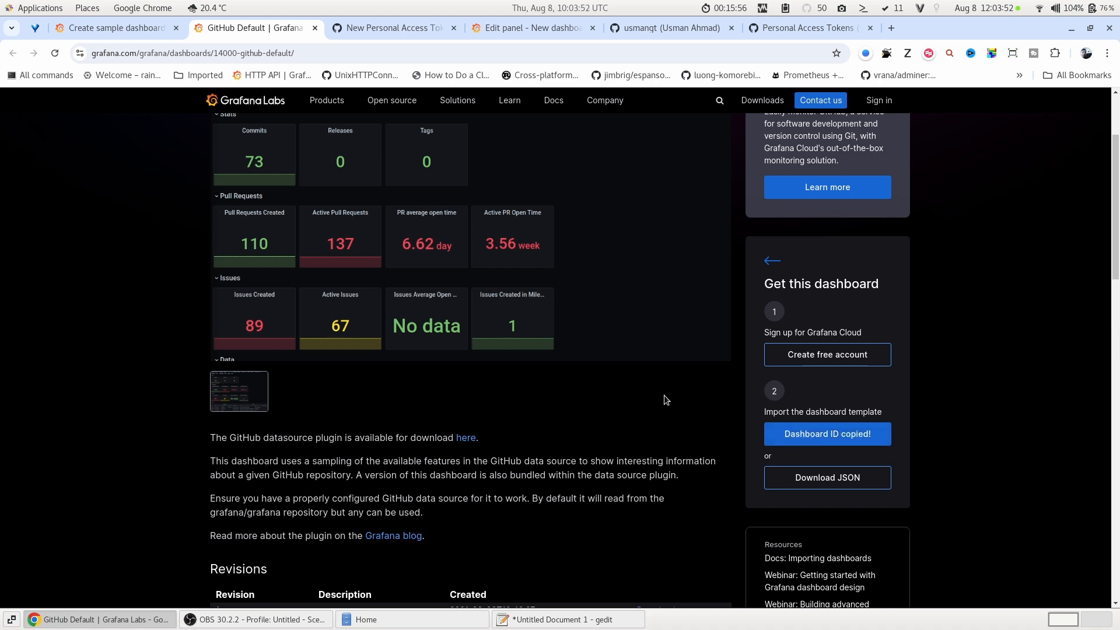
Start a dashboard import in the local Grafana instance and load the grafana.com dashboard with ID 14000
left_click(545, 33)
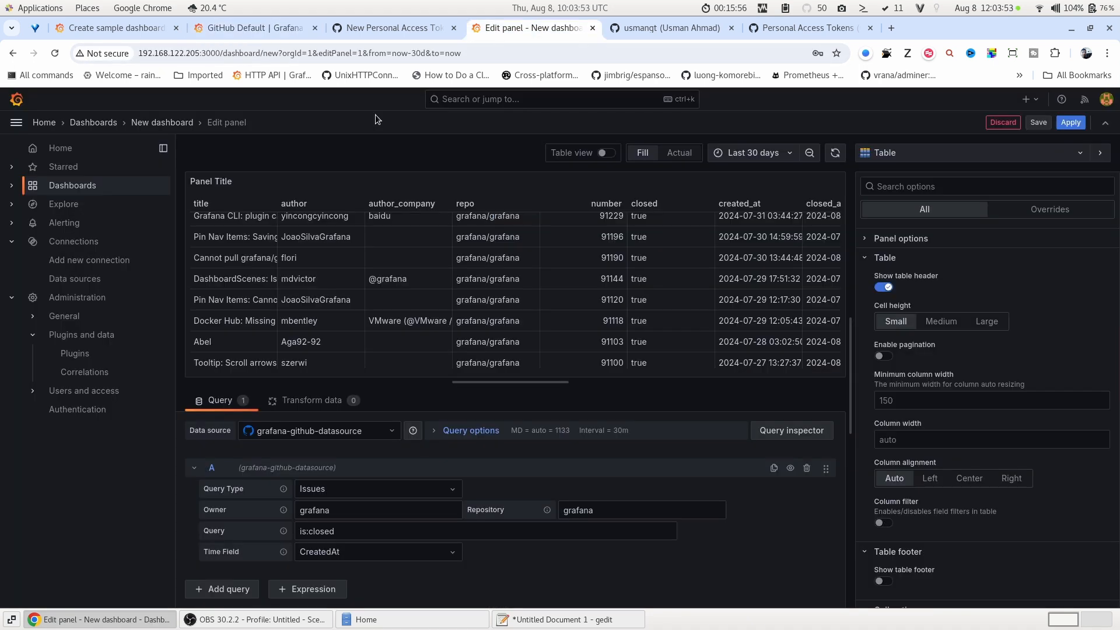
left_click(72, 185)
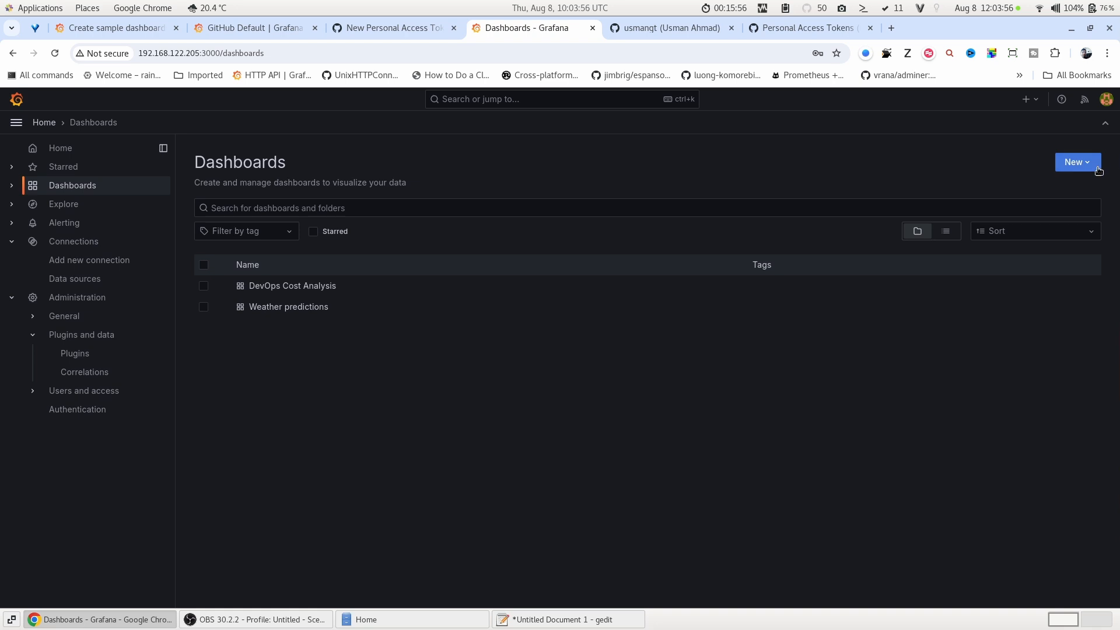
left_click(1098, 169)
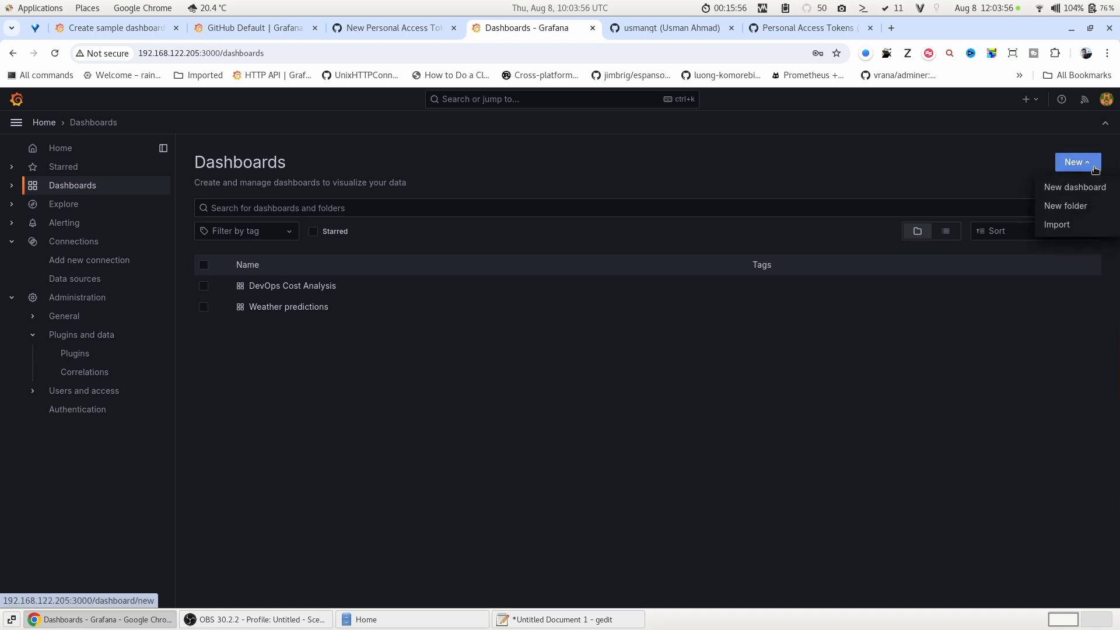
left_click(1077, 227)
left_click(348, 319)
type("14000")
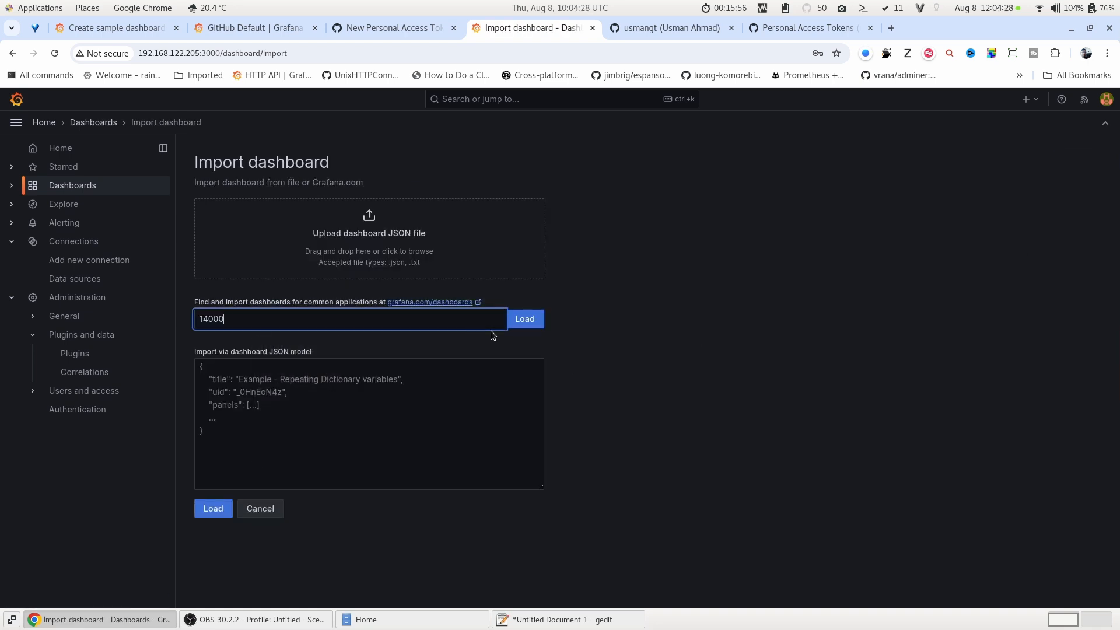
left_click(523, 321)
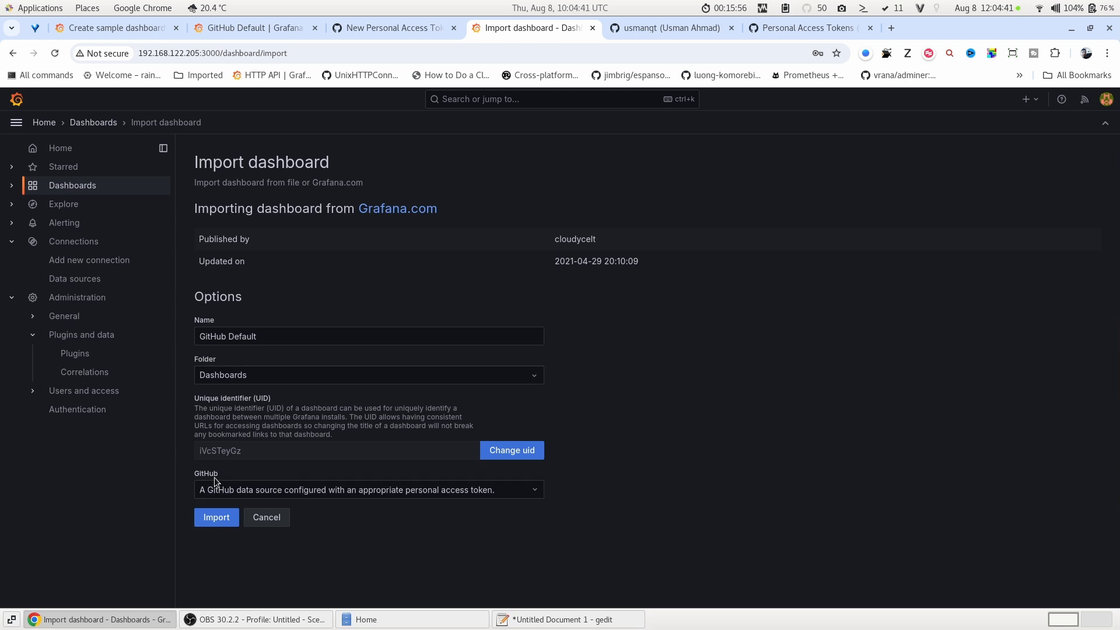
Choose grafana-github-datasource as the GitHub data source and import the GitHub Default dashboard
left_click(451, 491)
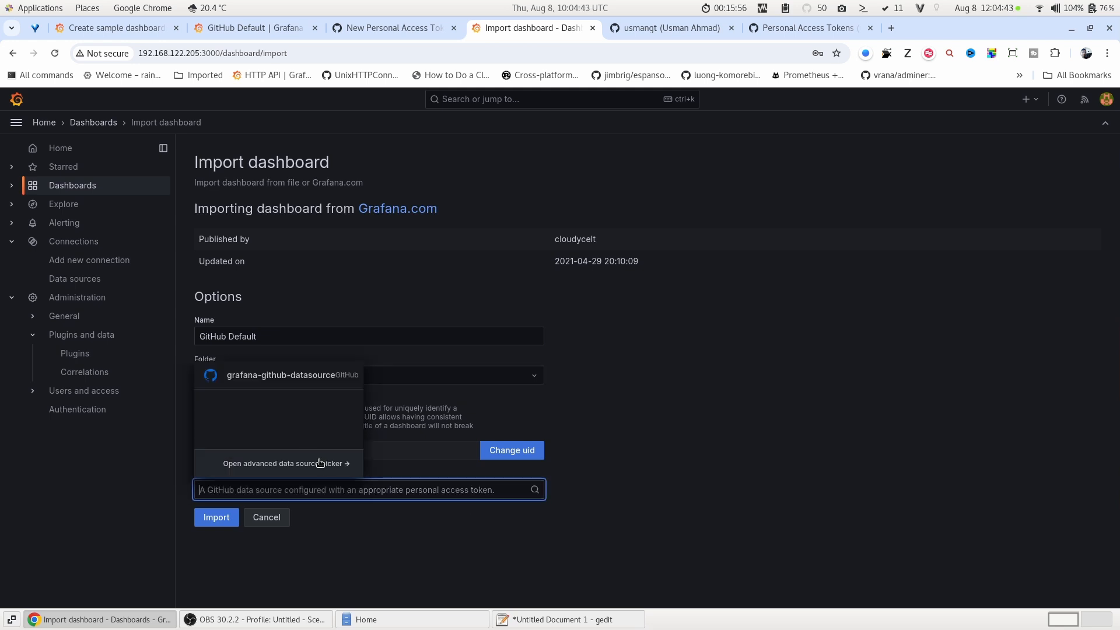
left_click(291, 378)
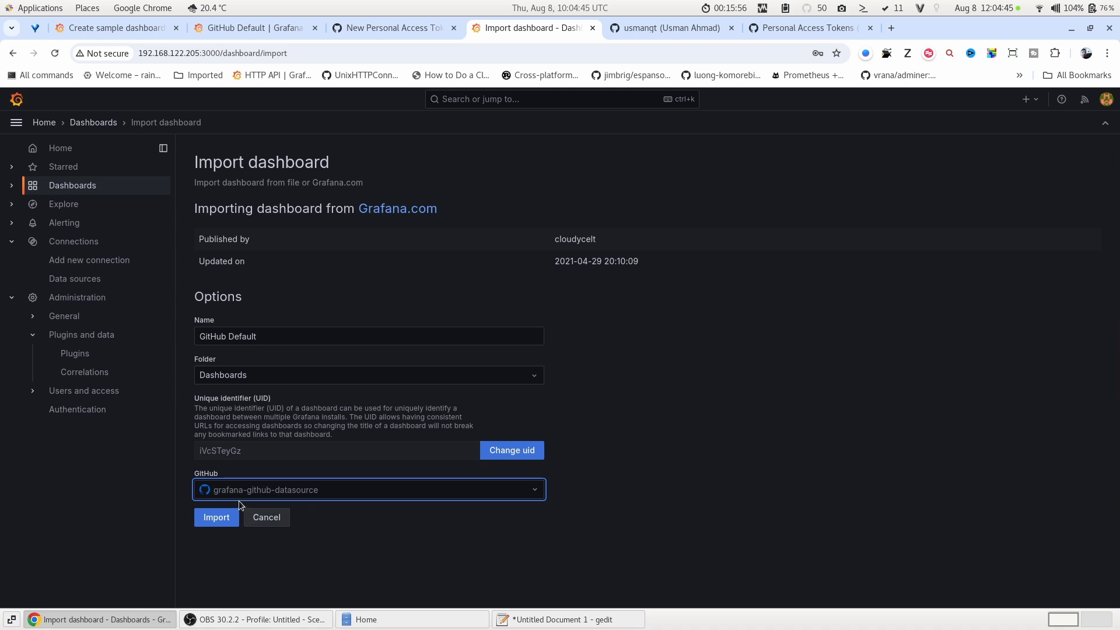
left_click(333, 524)
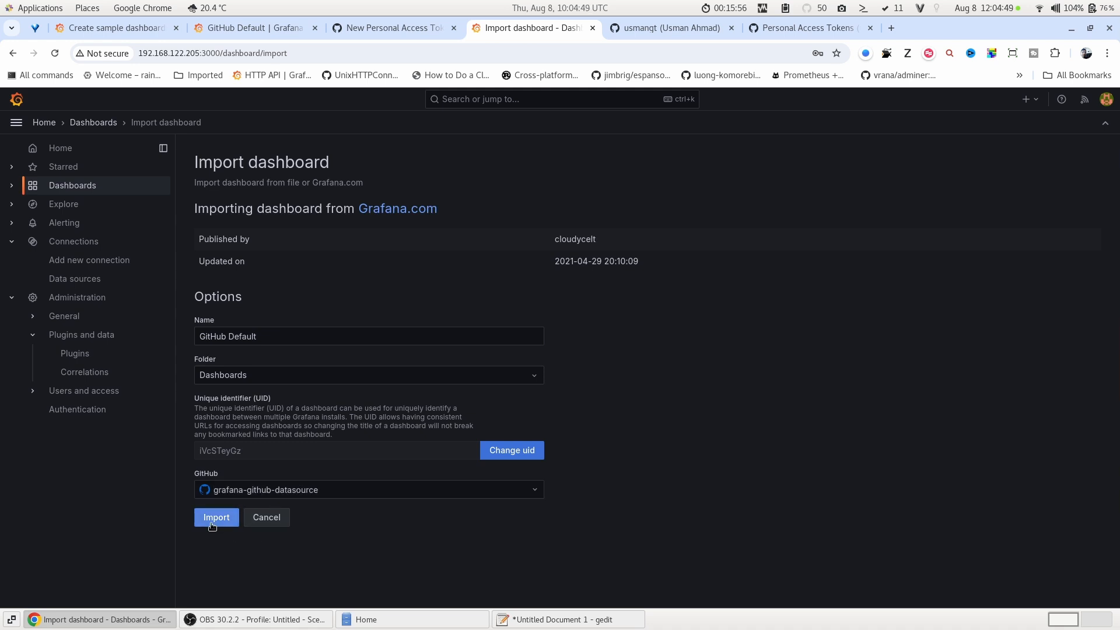
left_click(214, 519)
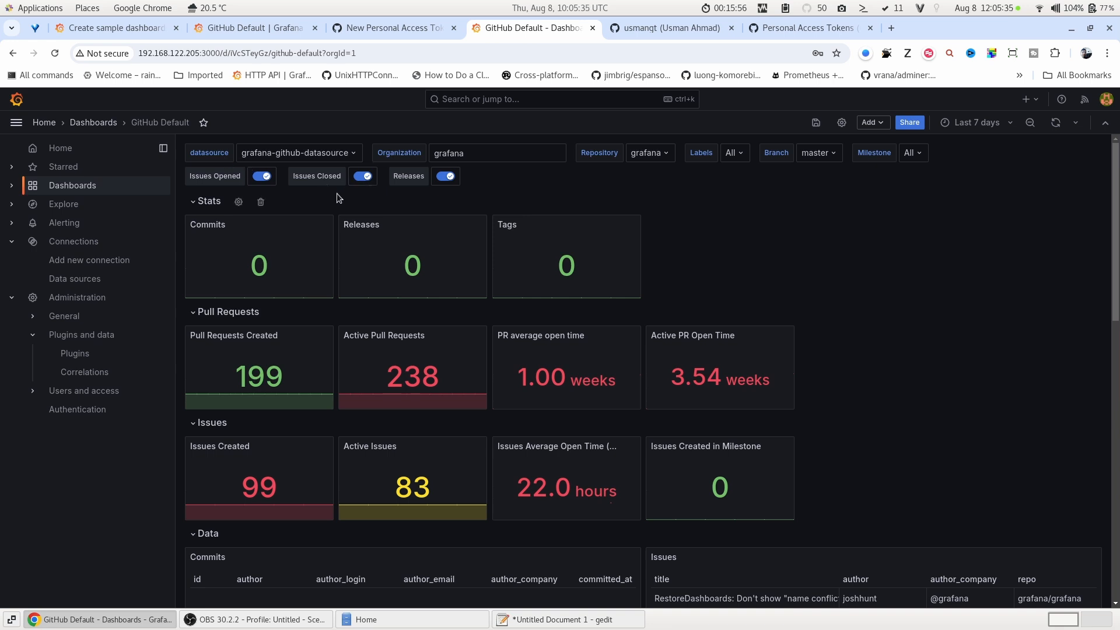
Check the GitHub Default dashboard's datasource and organization variables and set its repository to loki
left_click(320, 152)
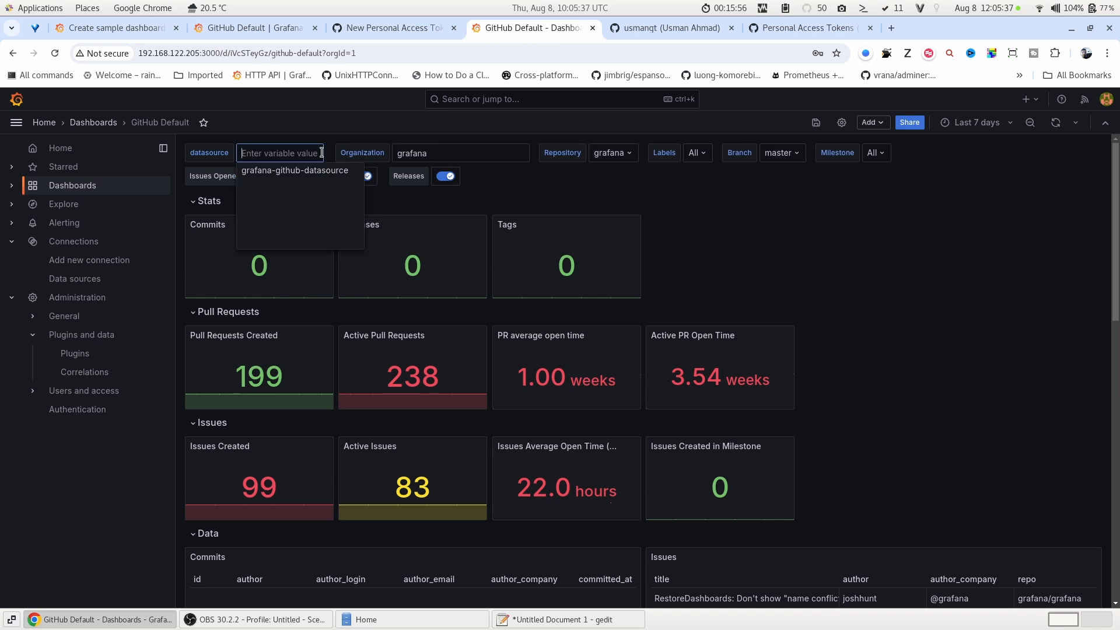
left_click(464, 156)
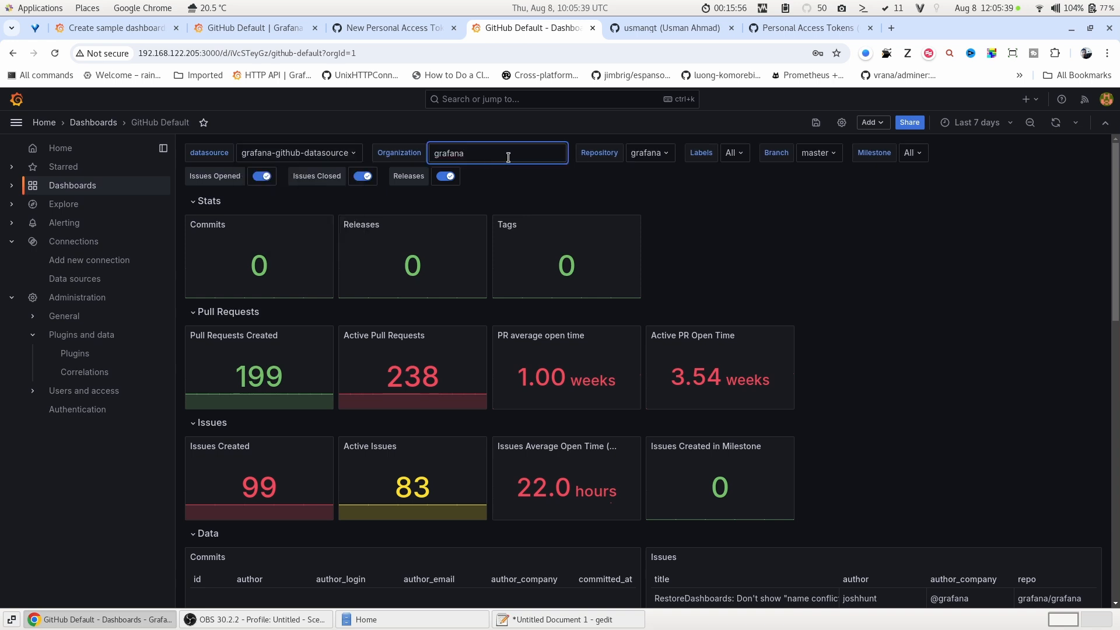
left_click(658, 154)
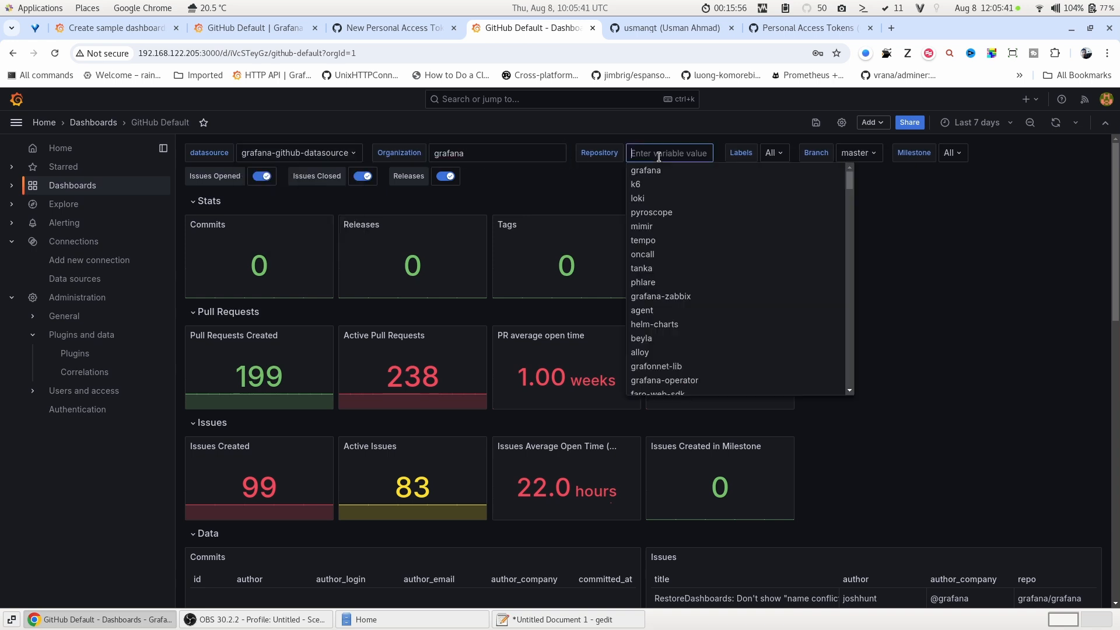
left_click(662, 199)
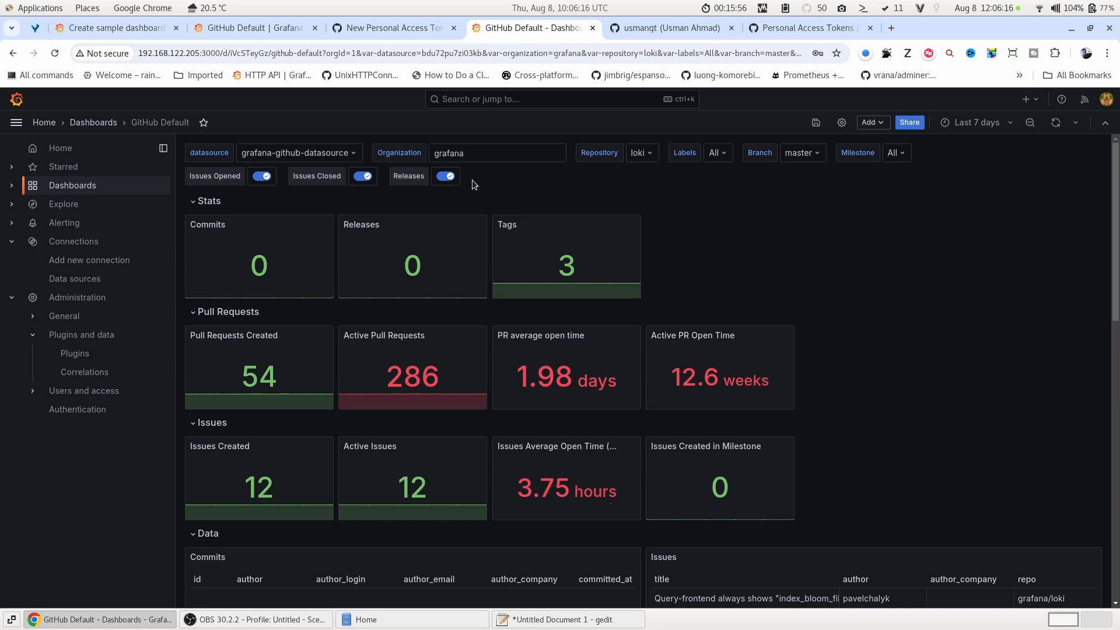
Open the GitHub data source plugin demo from the documentation overview and look through its issue tables with overrides and data links
key("ctrl+1")
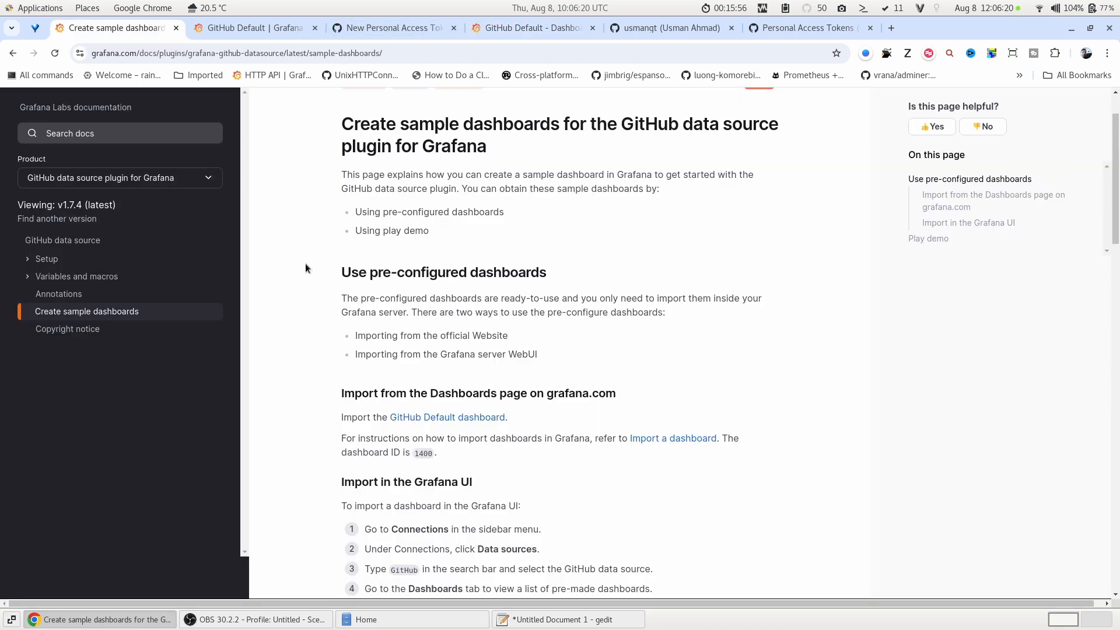
left_click(94, 242)
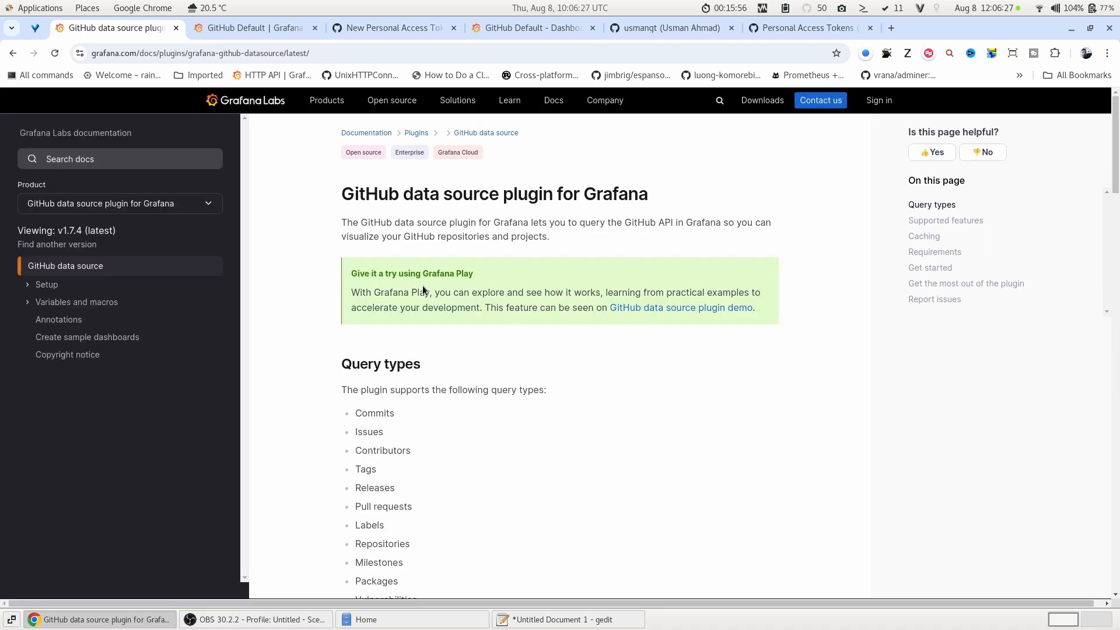
left_click(656, 311)
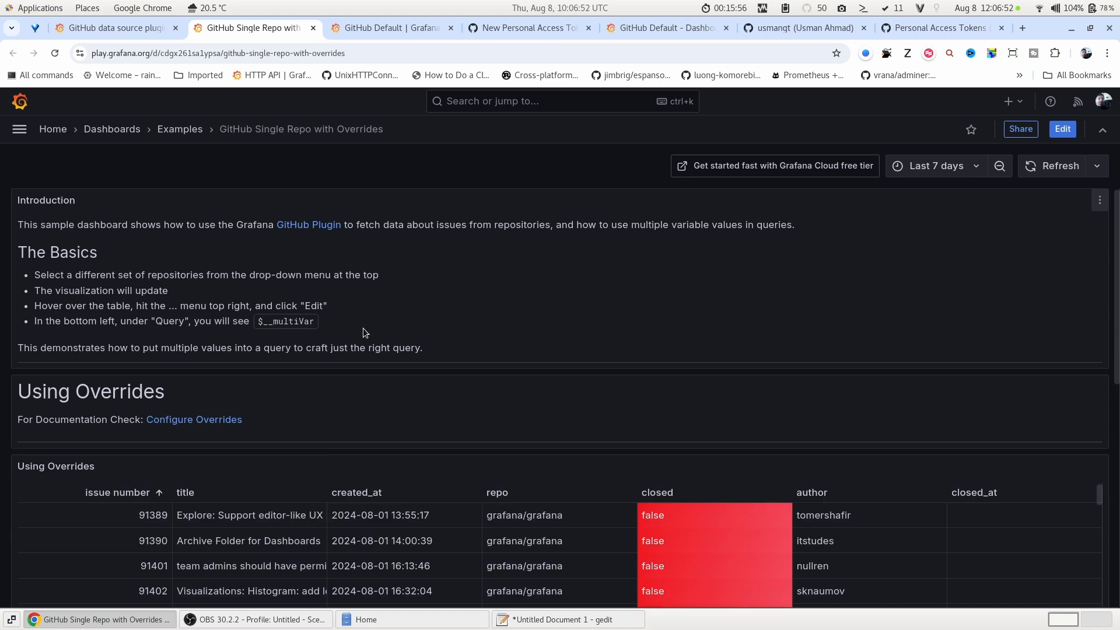
scroll(364, 331, "down", 5)
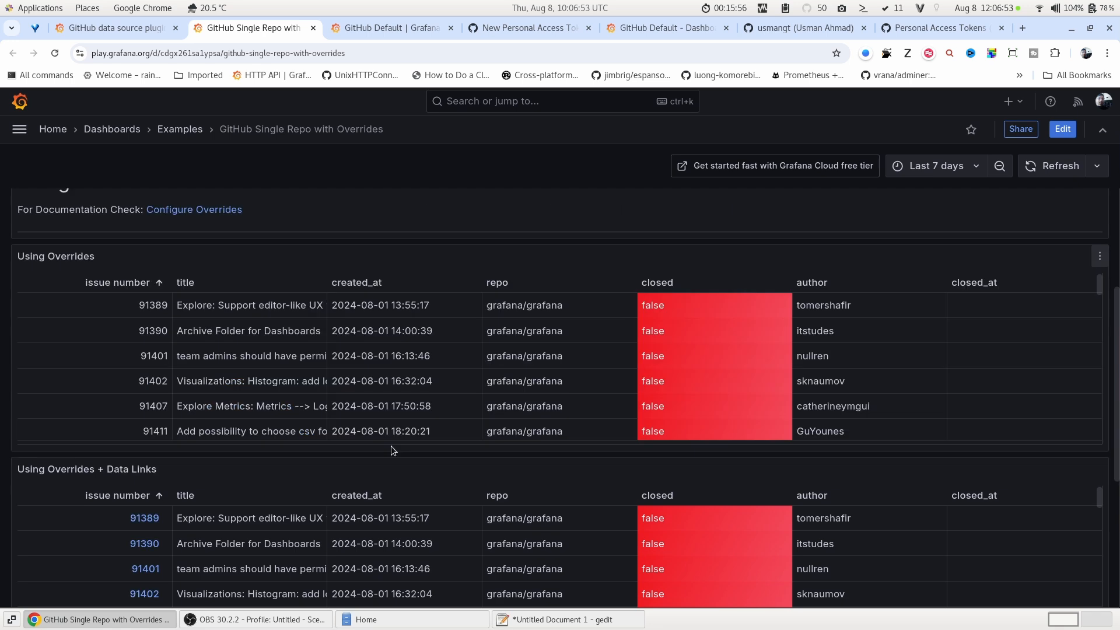
scroll(391, 443, "down", 5)
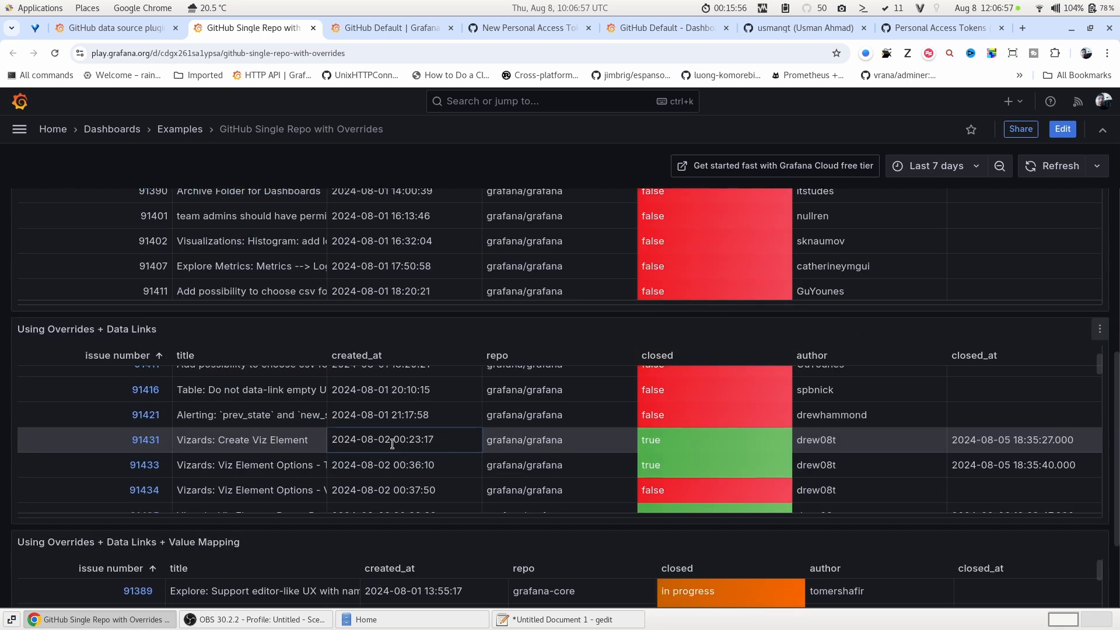